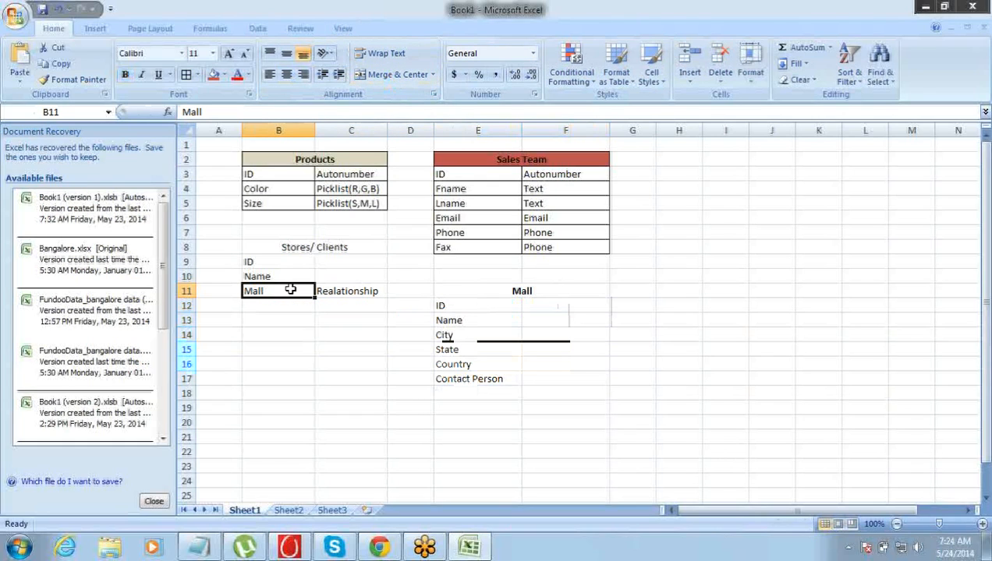
Step: Examine the Stores/Clients and Mall tables, comparing the Mall relationship field with the Mall table's name, city, state and country fields
drag(308, 291, 347, 291)
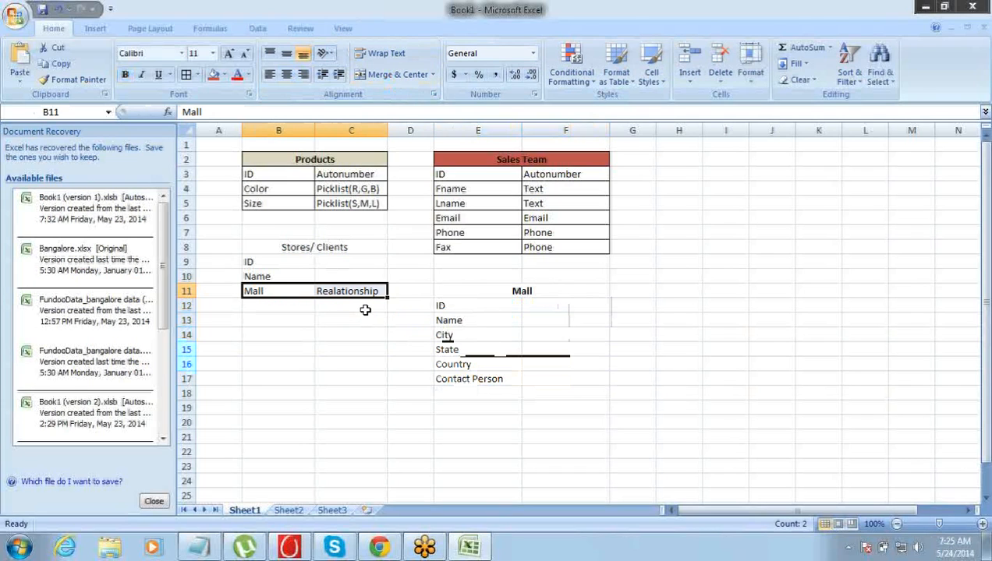
drag(460, 336, 463, 365)
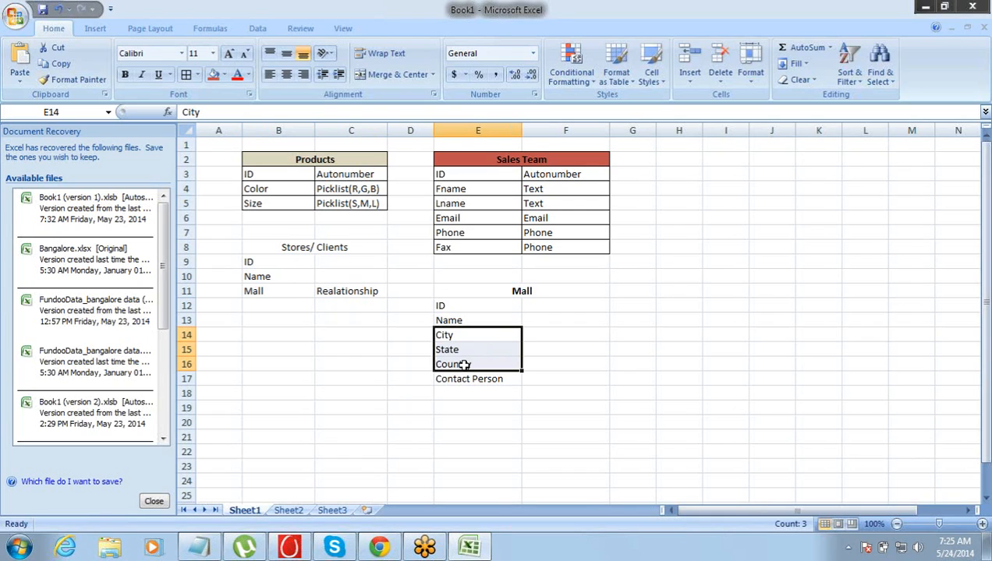
click(280, 303)
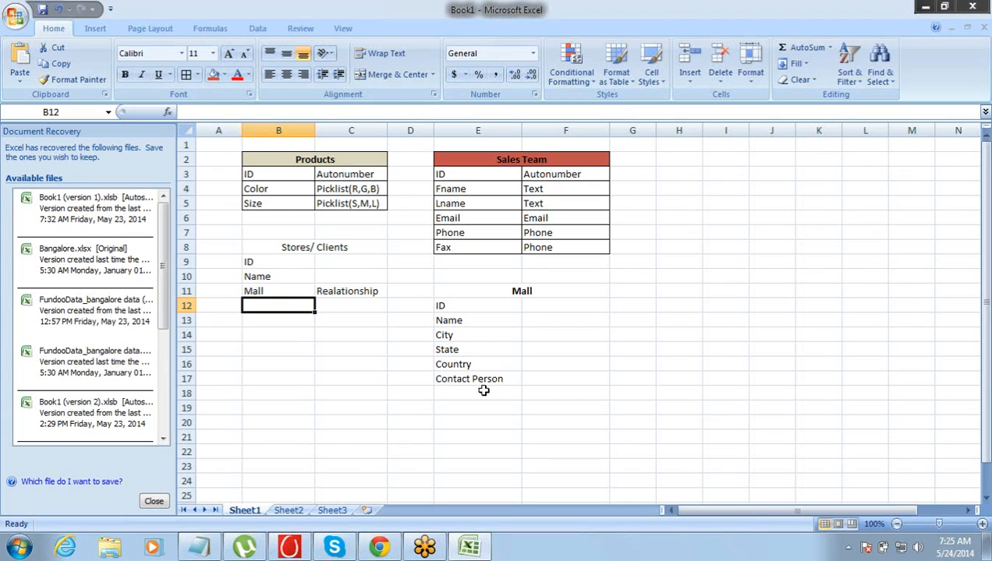
drag(490, 338, 490, 359)
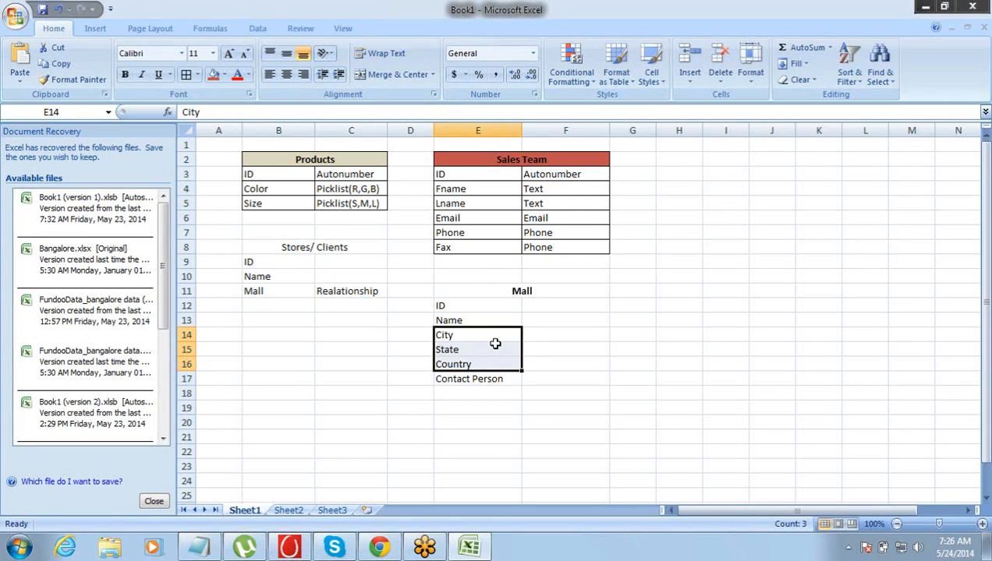
click(535, 292)
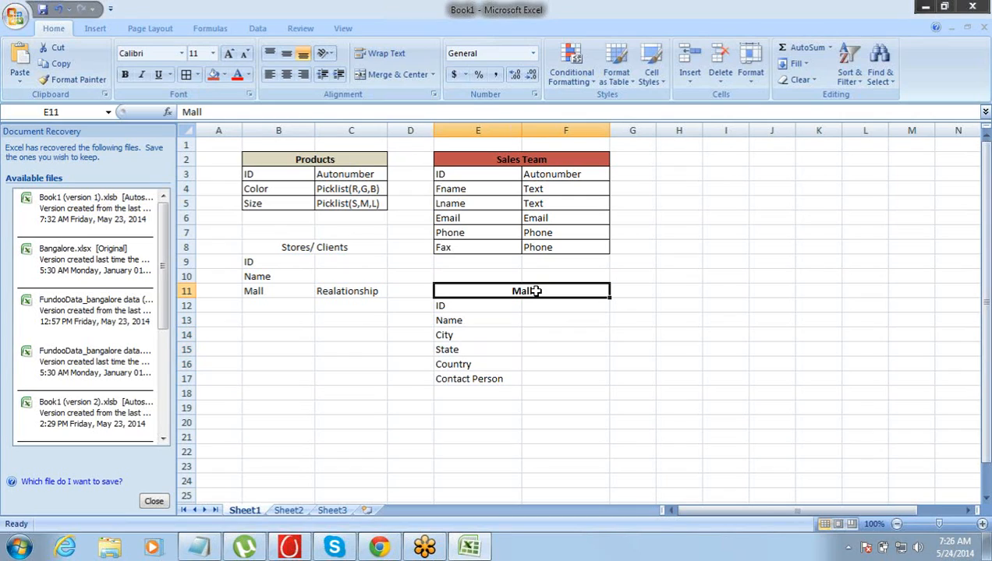
click(286, 290)
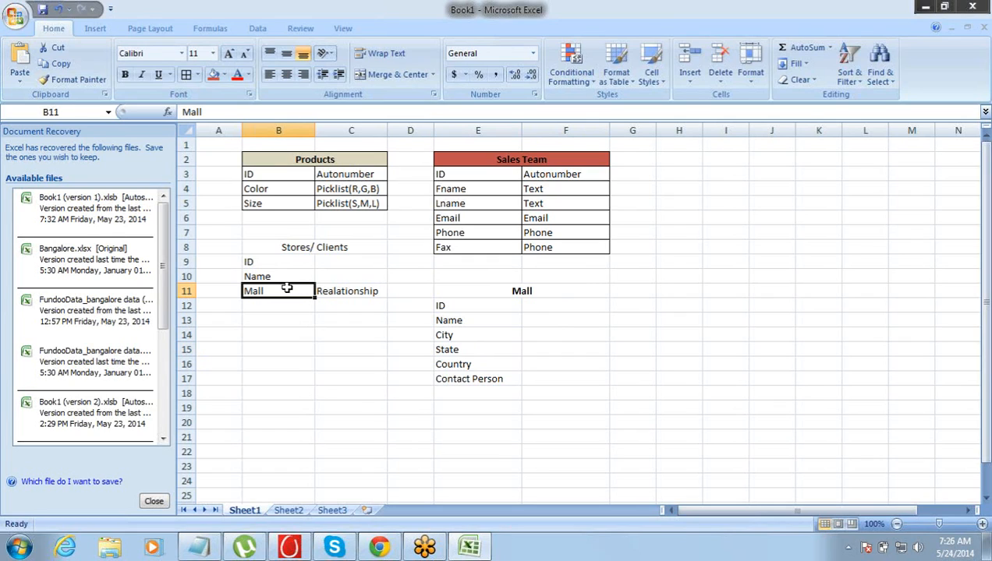
click(979, 54)
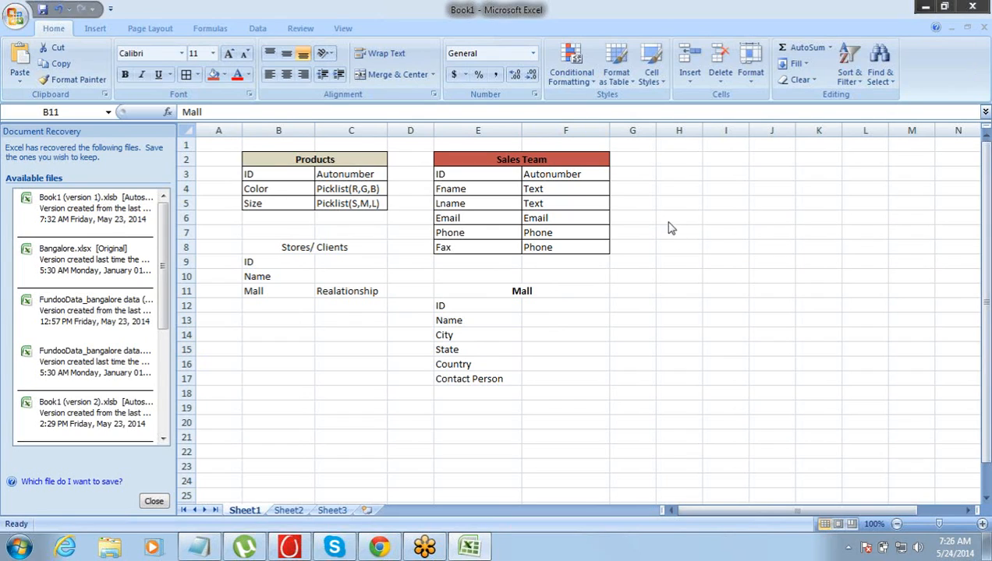
click(531, 291)
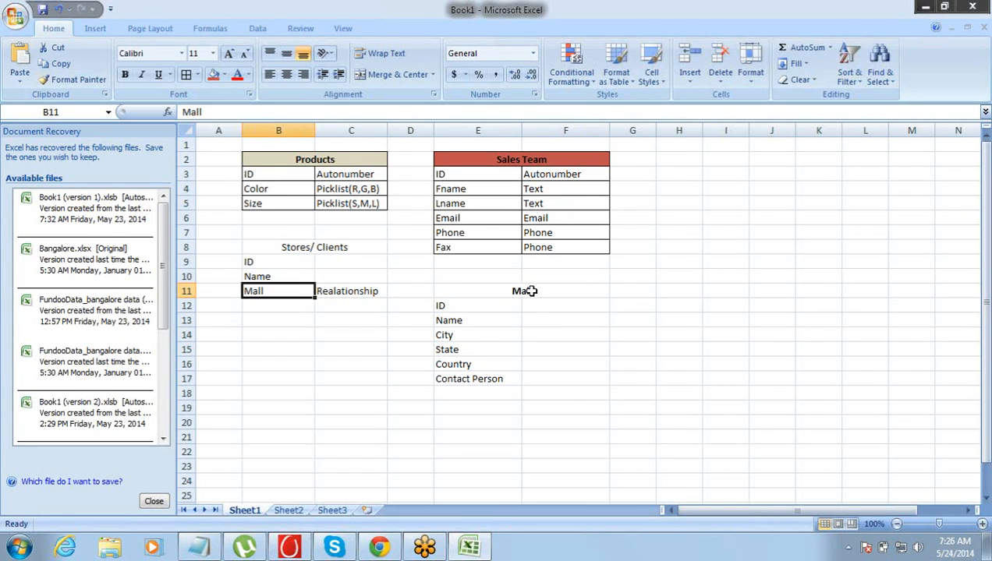
click(531, 291)
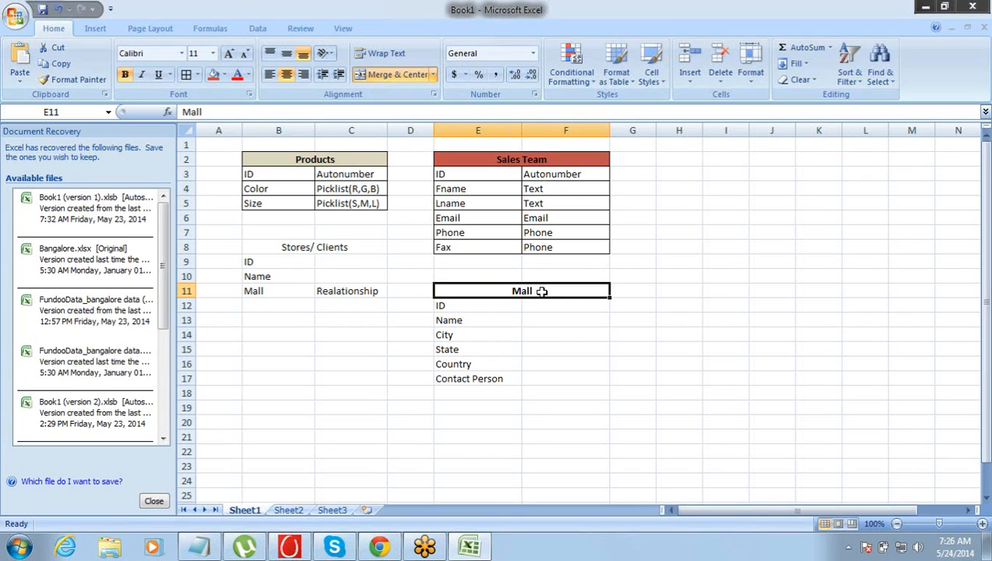
drag(496, 315, 560, 323)
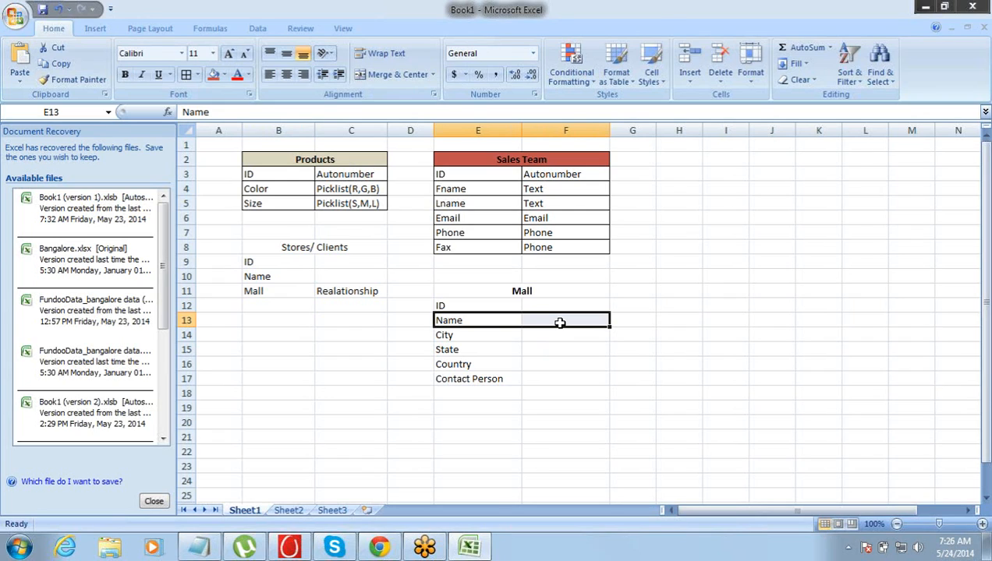
click(291, 302)
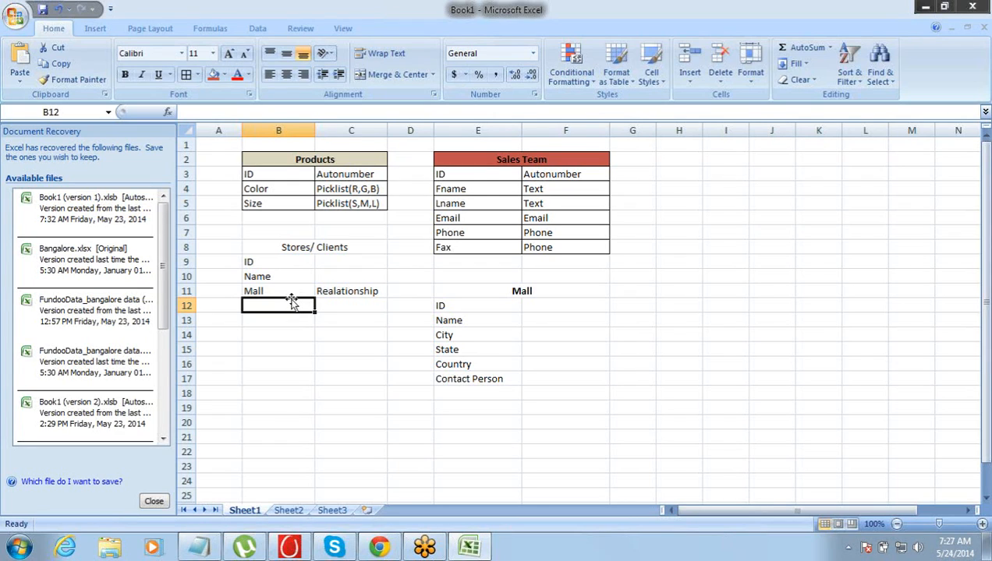
click(483, 336)
drag(482, 336, 550, 365)
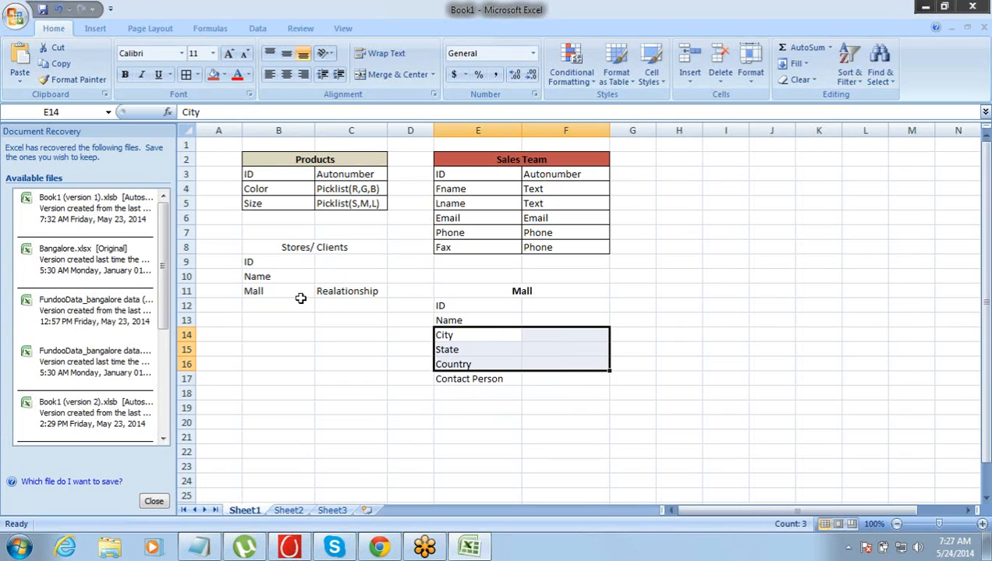
drag(296, 301, 305, 324)
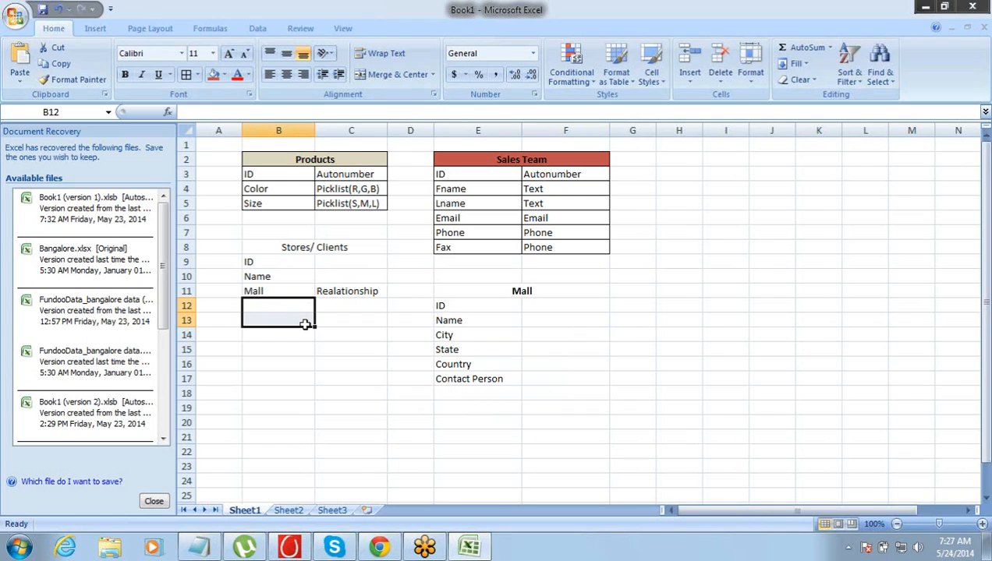
drag(460, 336, 543, 360)
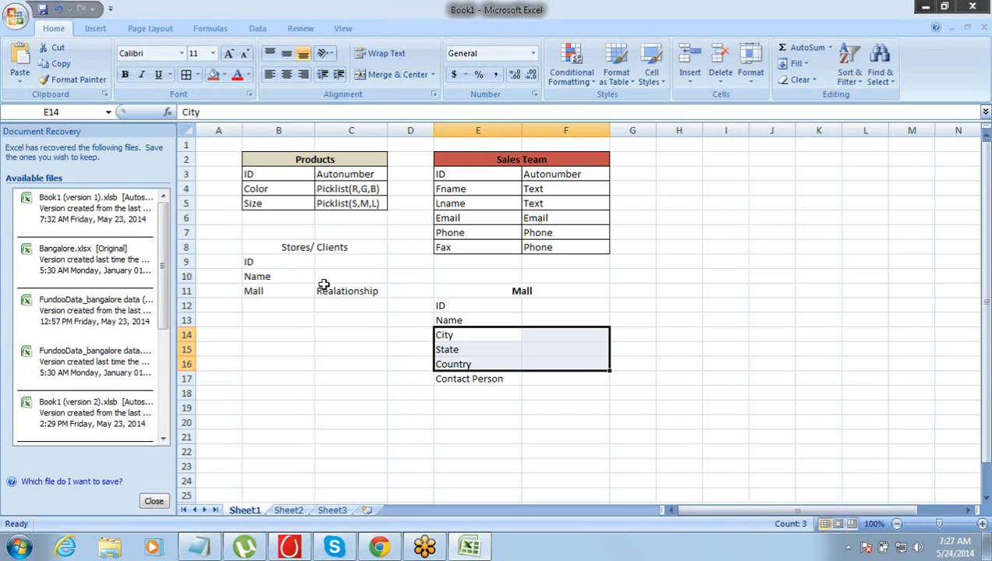
Step: Apply all borders to the Mall table in E11:F17 and the Stores/Clients table in B8:C11
drag(484, 297, 481, 381)
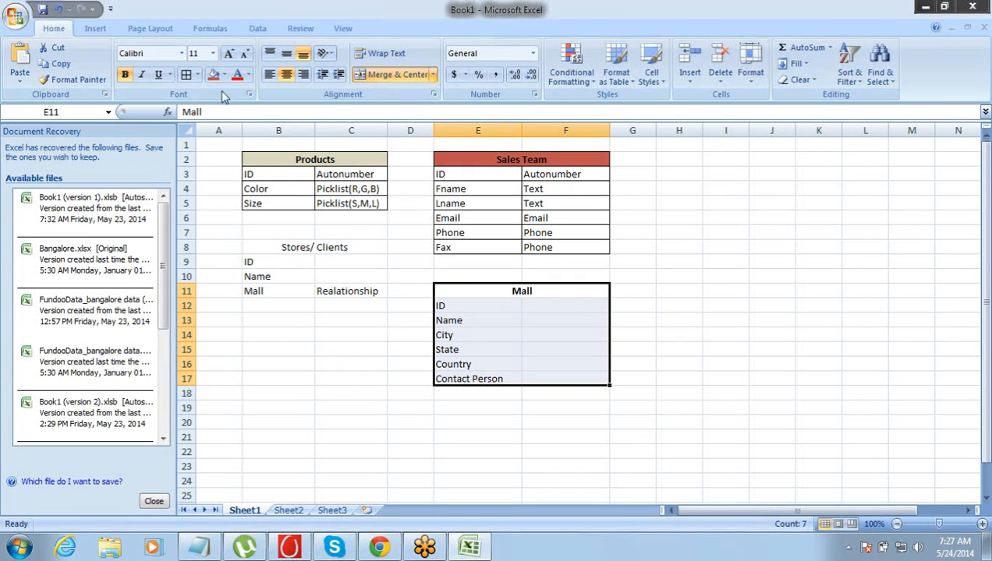
click(185, 75)
drag(266, 246, 270, 297)
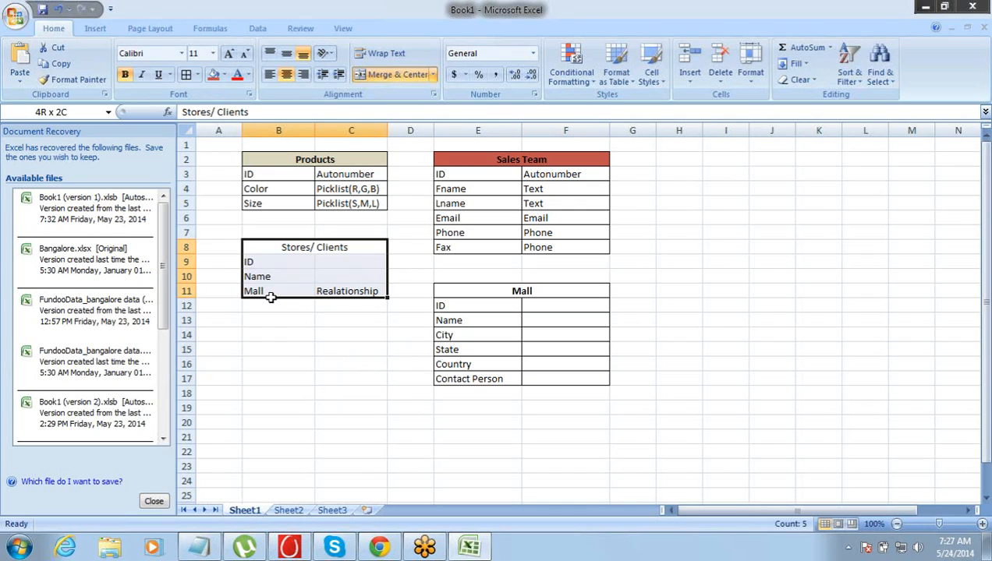
click(185, 75)
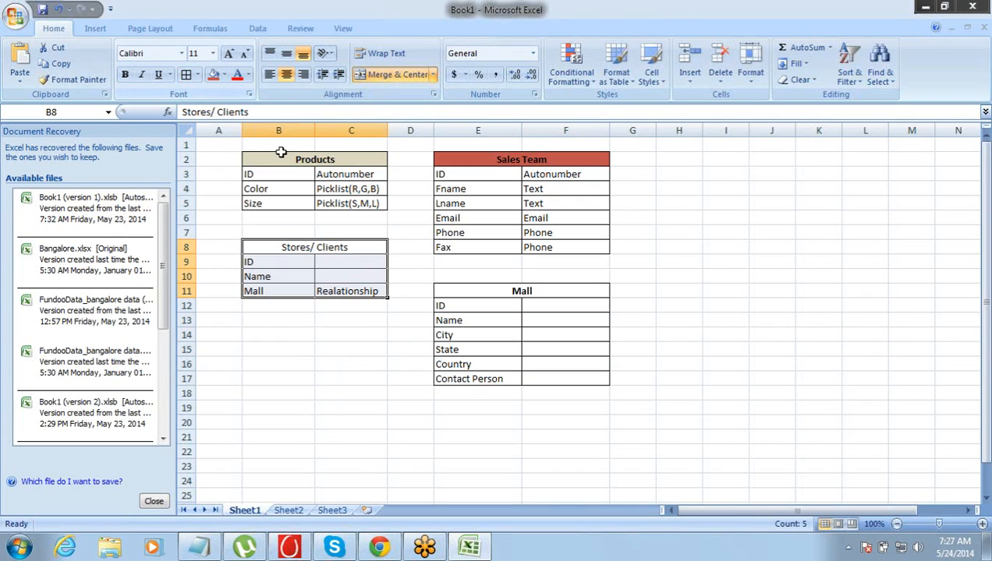
Step: Fill the Stores/Clients header cell with a light blue theme color
click(283, 244)
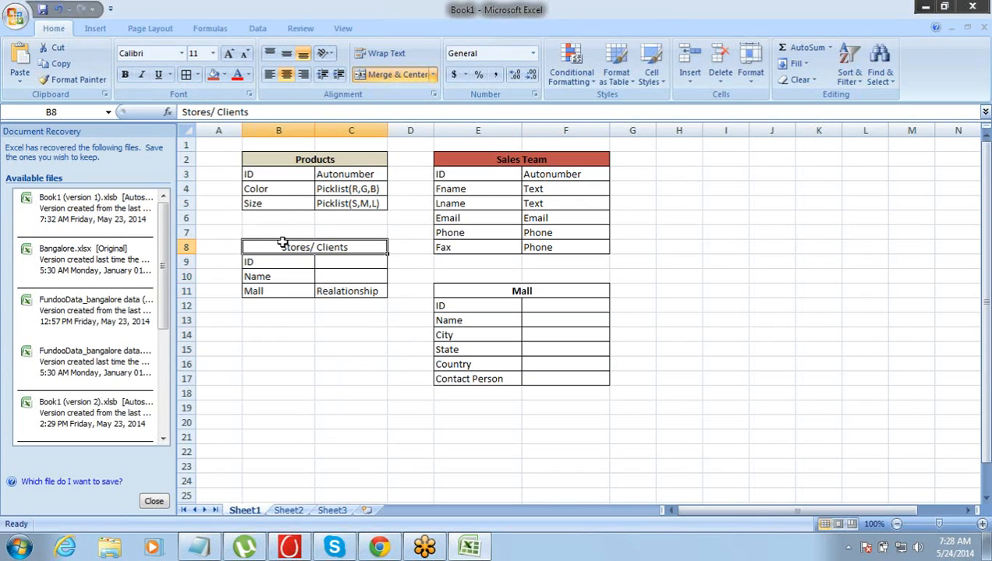
click(225, 75)
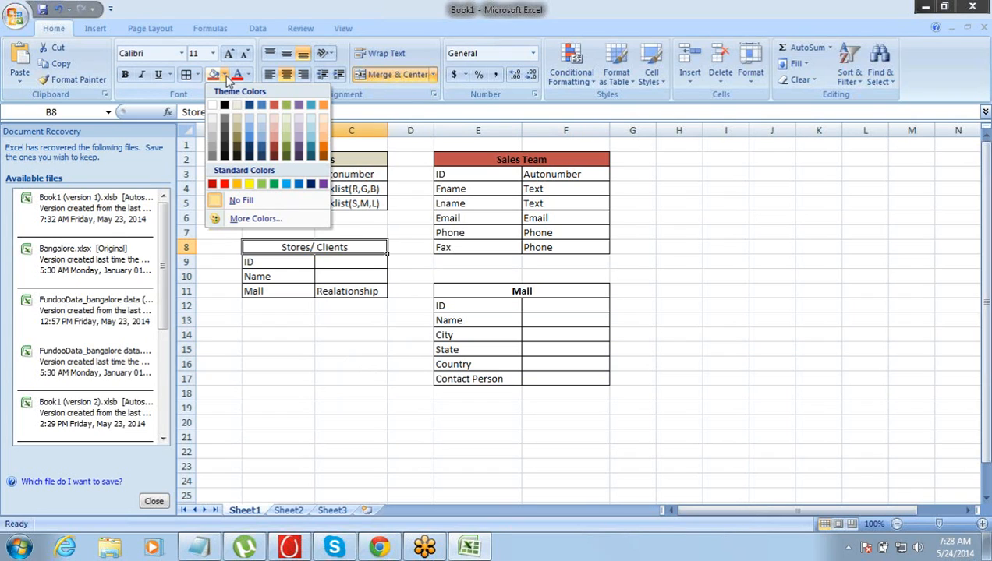
click(263, 146)
Step: Fill the Mall header cell with an orange theme color
click(507, 293)
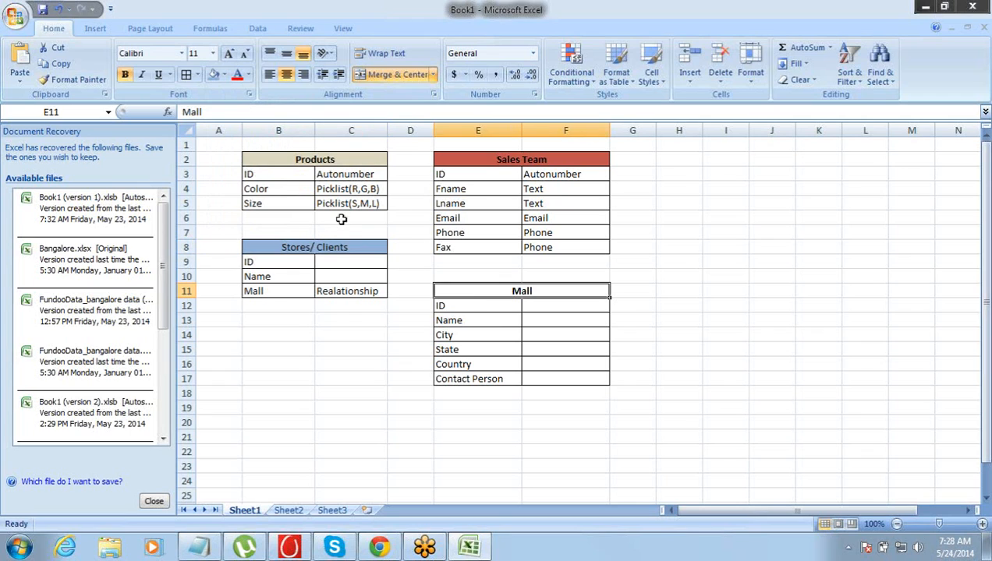
click(199, 80)
click(198, 79)
click(224, 76)
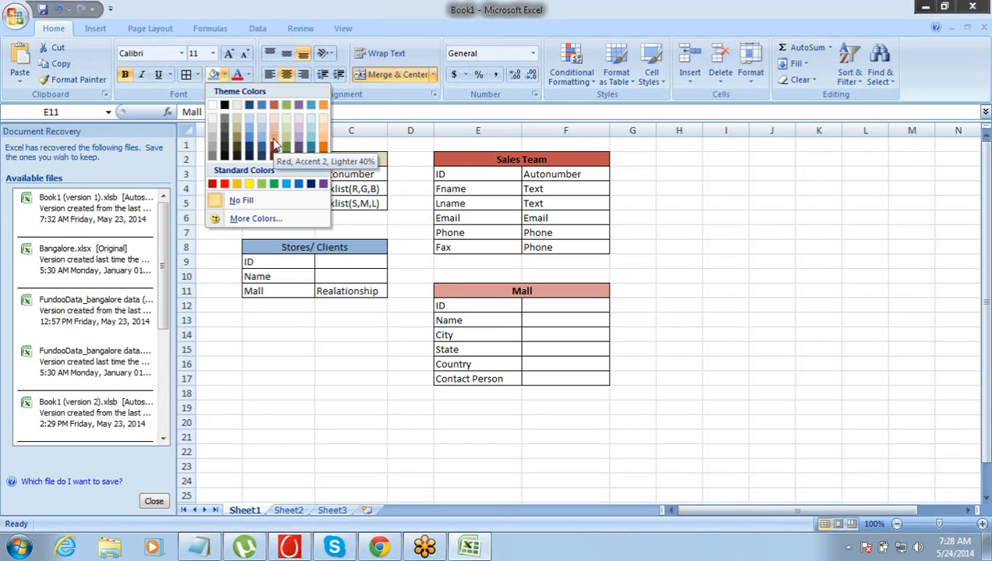
click(324, 154)
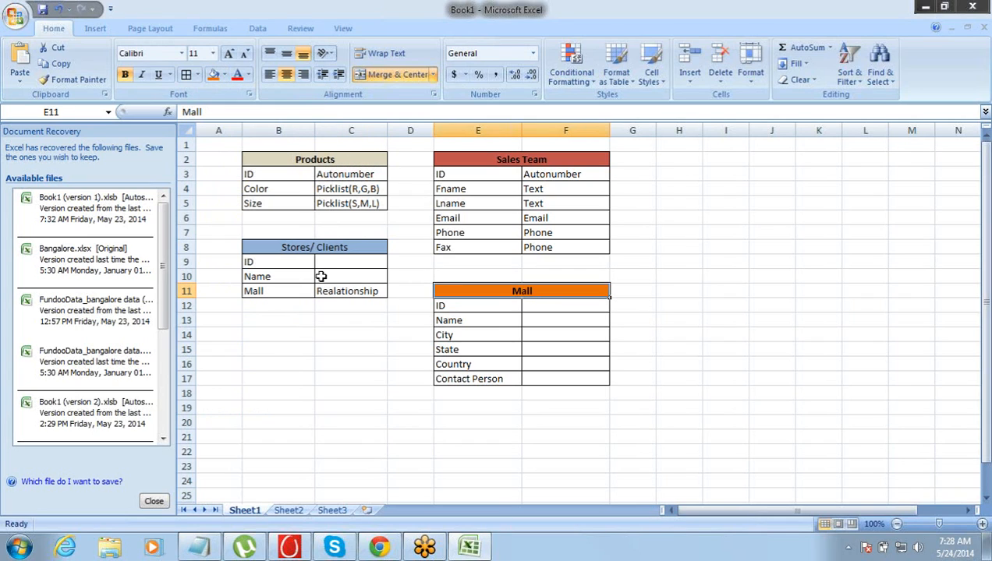
Step: Move the Stores/Clients table down so that its header is in row 11, level with the Mall header
click(321, 278)
click(298, 220)
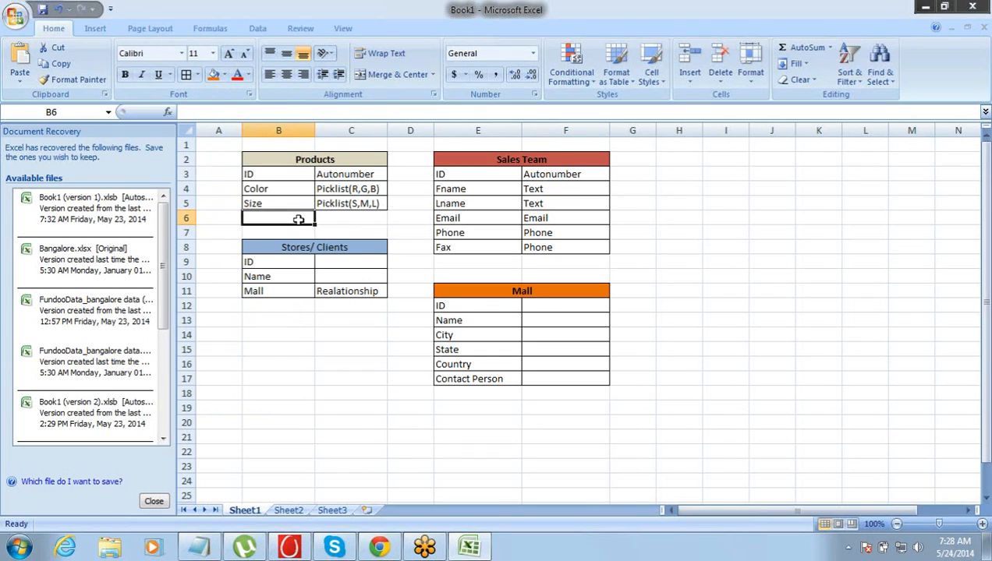
key(Down)
key(Down)
key(shift+Down)
key(shift+Down)
key(shift+Down)
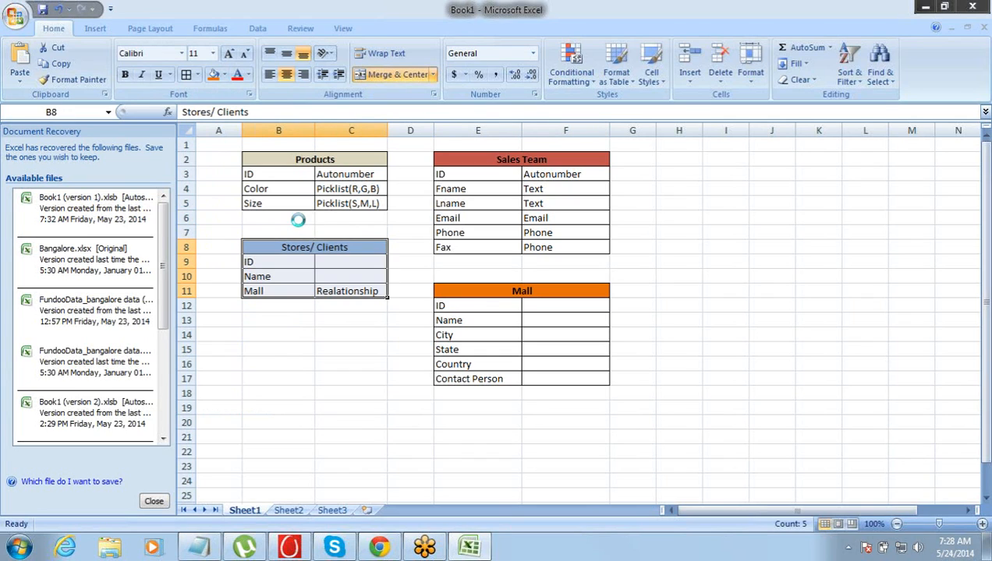
key(ctrl+c)
key(Down)
key(Down)
key(Down)
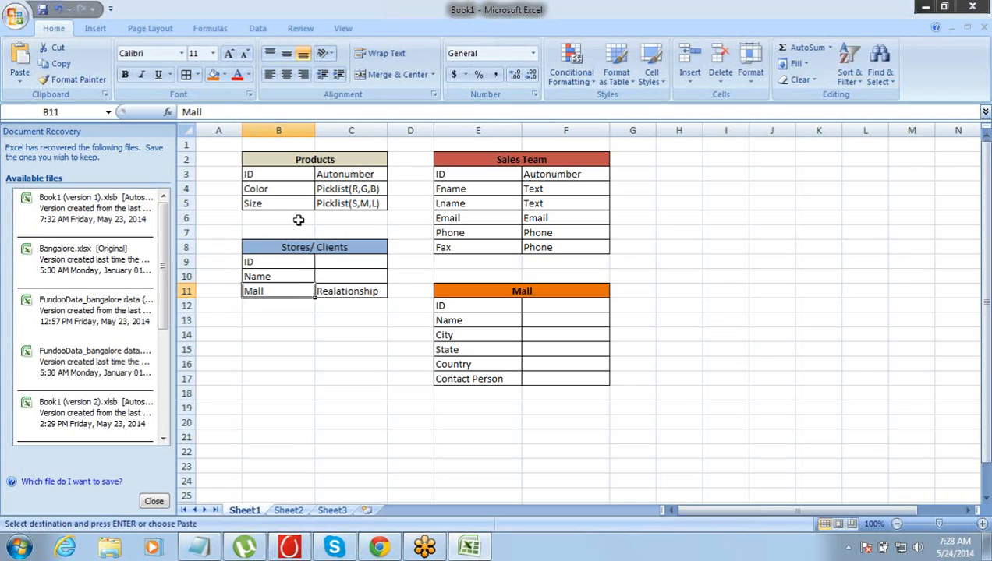
key(Return)
Step: Add a Price field with the type Currency in row 6 of the Products table
key(Up)
key(Up)
key(Up)
key(Up)
key(Up)
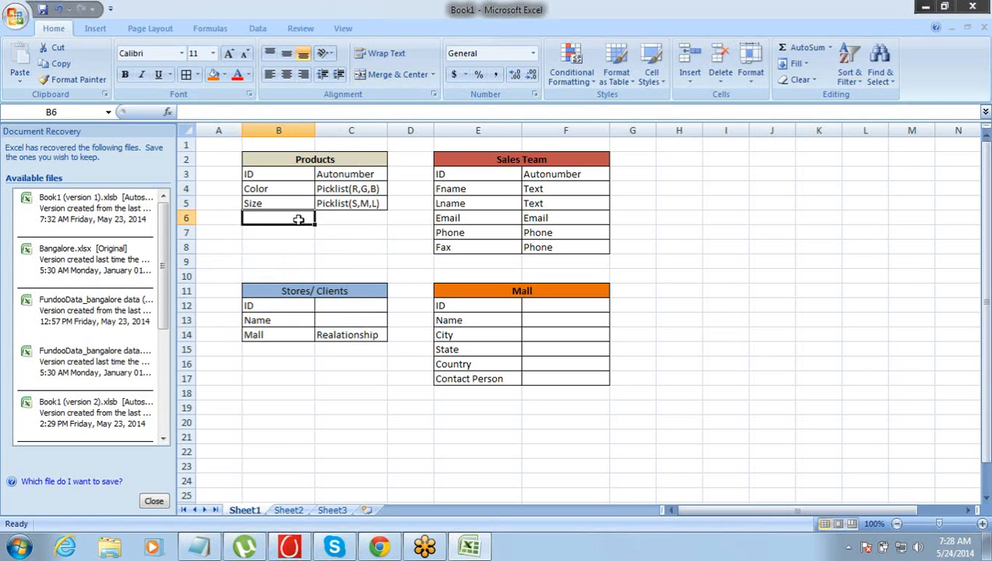
text(Price)
key(Return)
key(Up)
key(Right)
text(Cu)
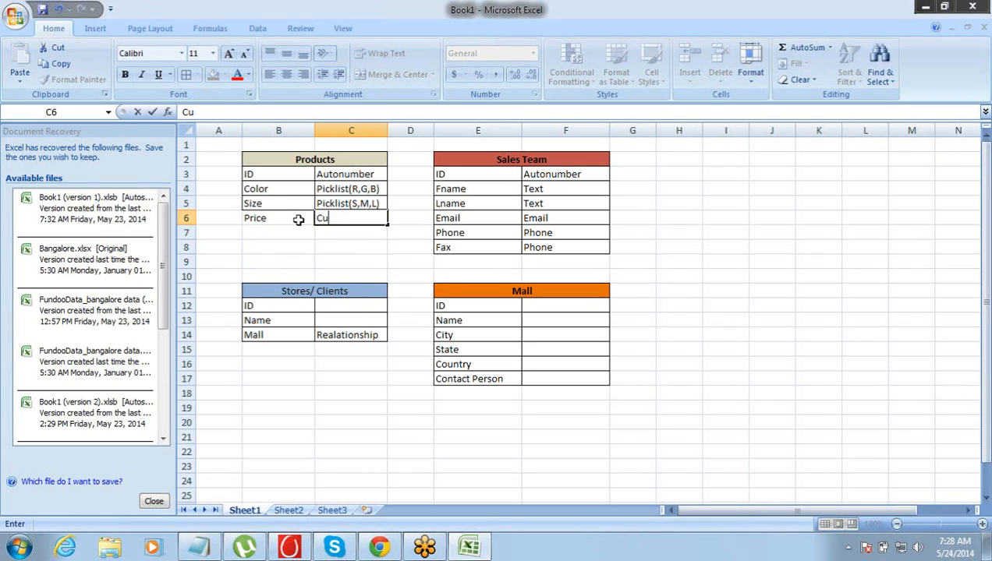
text(rrency)
Step: Apply all borders to the Products table in B2:C6, including the Price row
key(Right)
key(Left)
key(Left)
key(Up)
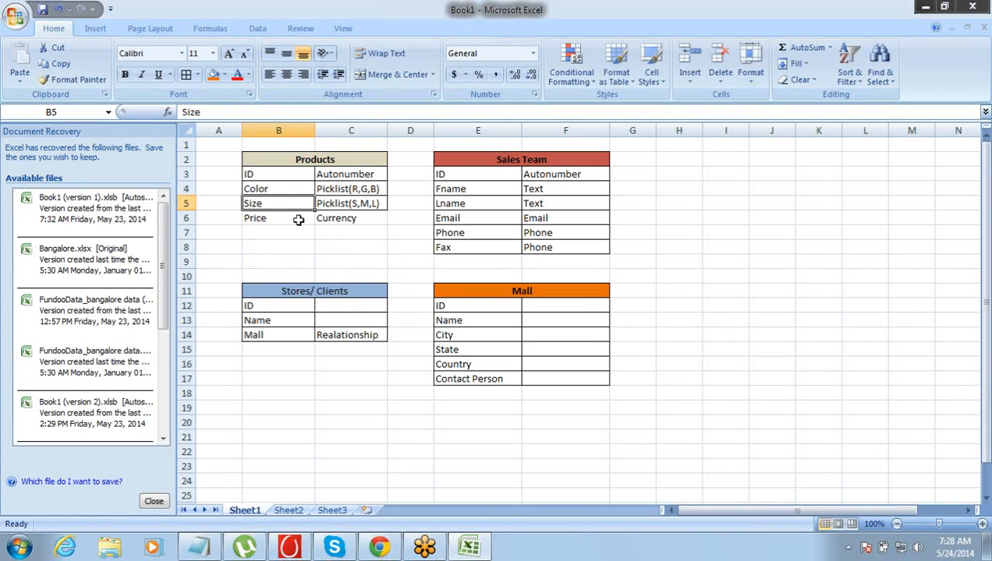
key(Up)
key(Up)
key(Up)
key(shift+Down)
key(shift+Down)
key(shift+Down)
key(shift+Down)
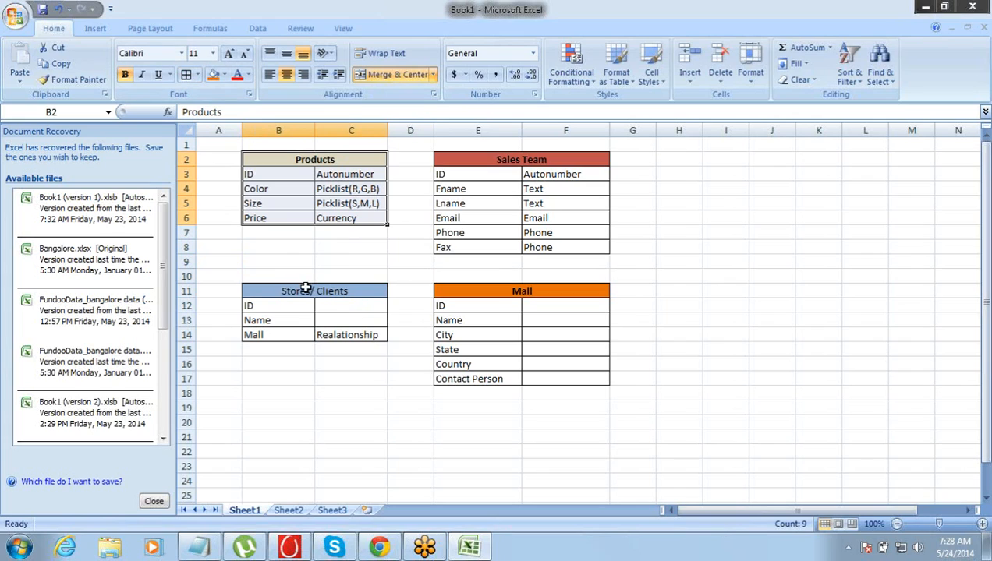
Step: Merge and center cells B20:C20 below the Stores/Clients table and enter the heading Visits
click(307, 289)
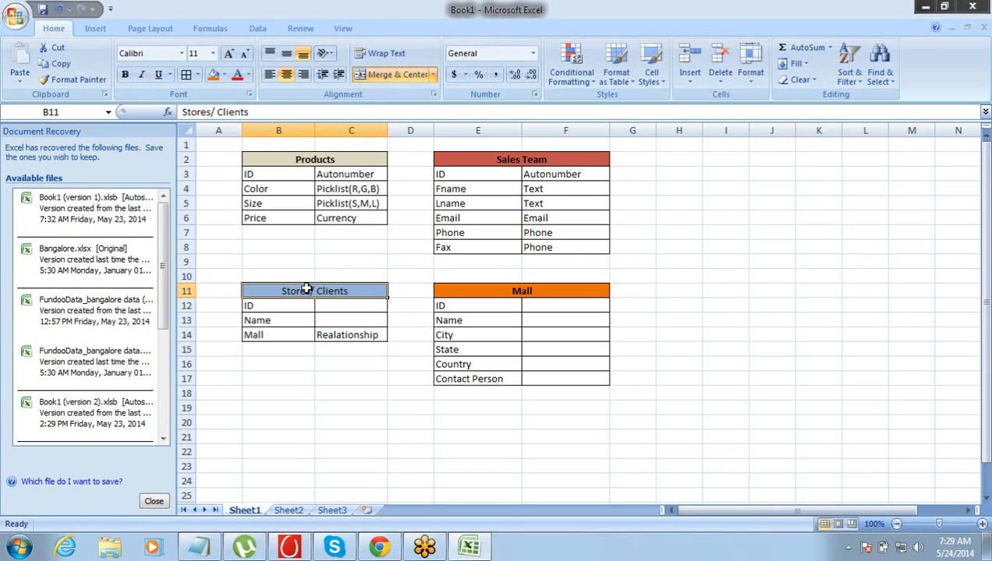
key(Right)
key(Right)
key(Right)
key(Left)
key(Left)
key(Down)
key(Down)
key(Down)
key(Down)
key(Down)
key(Down)
key(Down)
key(Down)
key(Down)
key(Left)
key(Left)
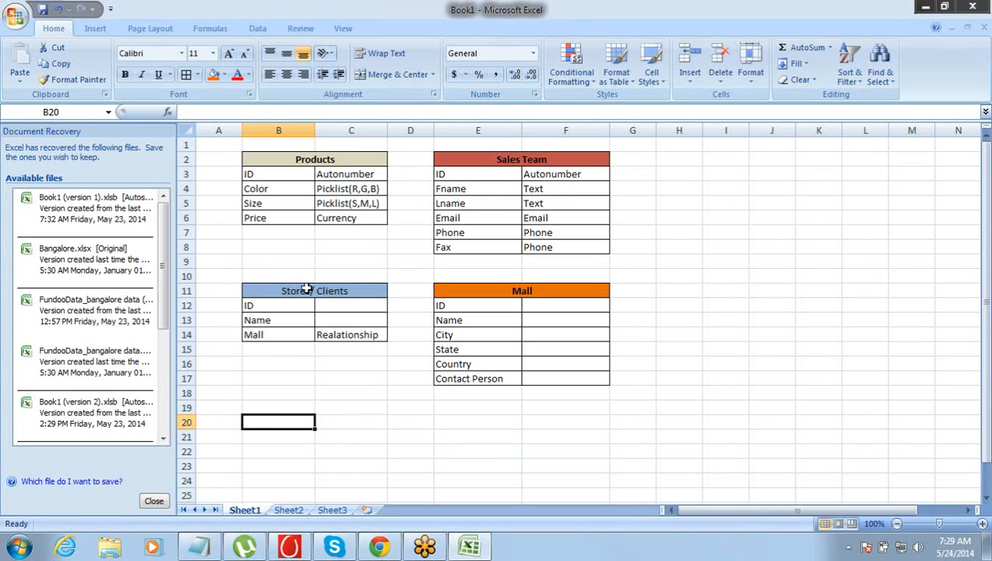
key(shift+Right)
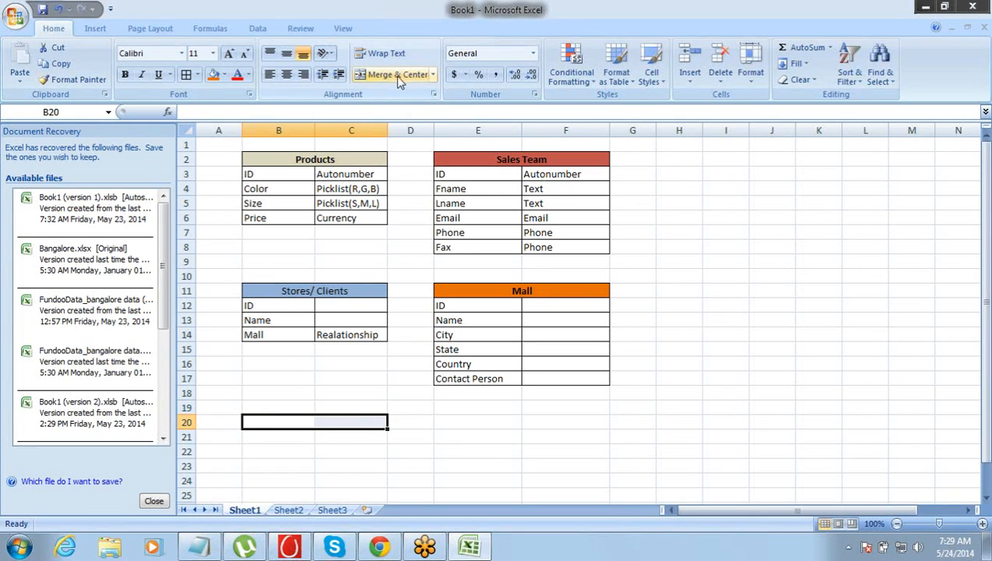
click(398, 75)
text(Visit)
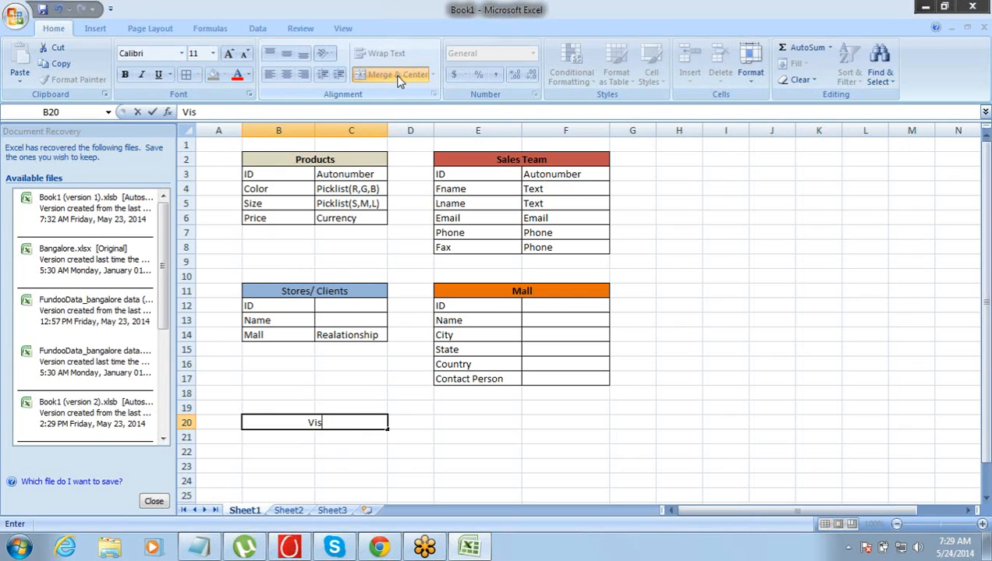
key(Right)
key(Left)
key(F2)
text(s)
key(Tab)
key(Left)
key(Down)
key(Left)
key(Up)
key(Down)
key(Down)
key(Down)
key(Down)
key(Down)
key(Down)
key(Down)
key(Down)
key(Down)
key(Down)
key(Down)
key(Down)
key(Down)
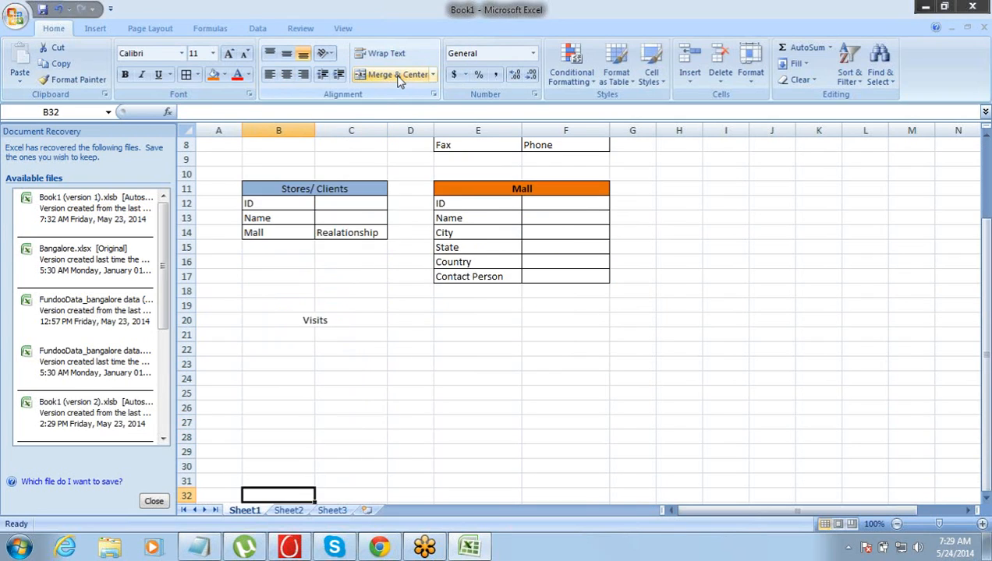
key(Up)
key(Up)
key(Up)
key(Up)
key(Up)
key(Up)
key(Up)
key(Up)
key(Up)
key(Up)
key(Up)
key(Up)
key(Up)
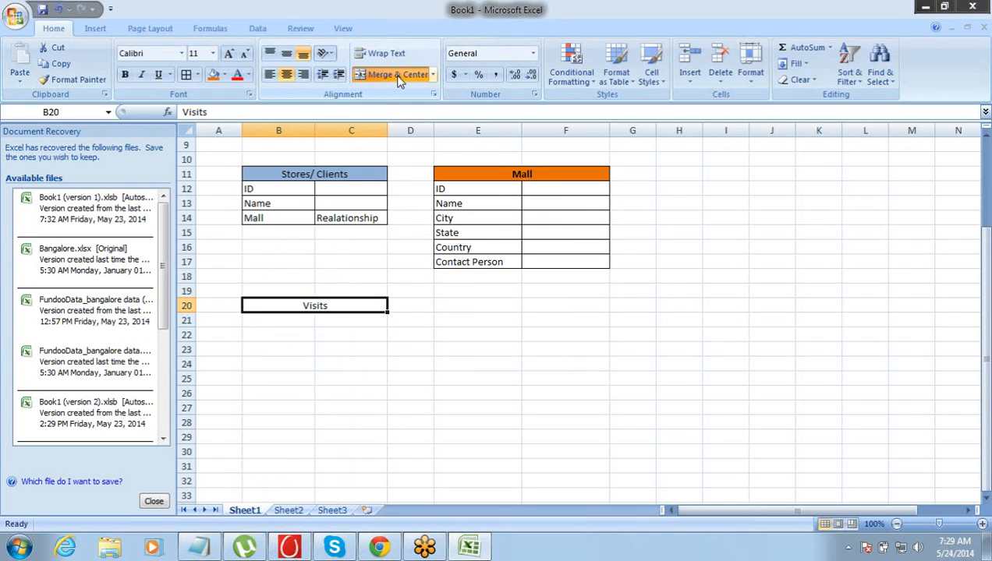
Step: Bold the Visits heading and enter the fields ID and Date below it in B21:B22
key(ctrl+b)
key(Down)
text(ID)
key(Tab)
key(Return)
text(Date)
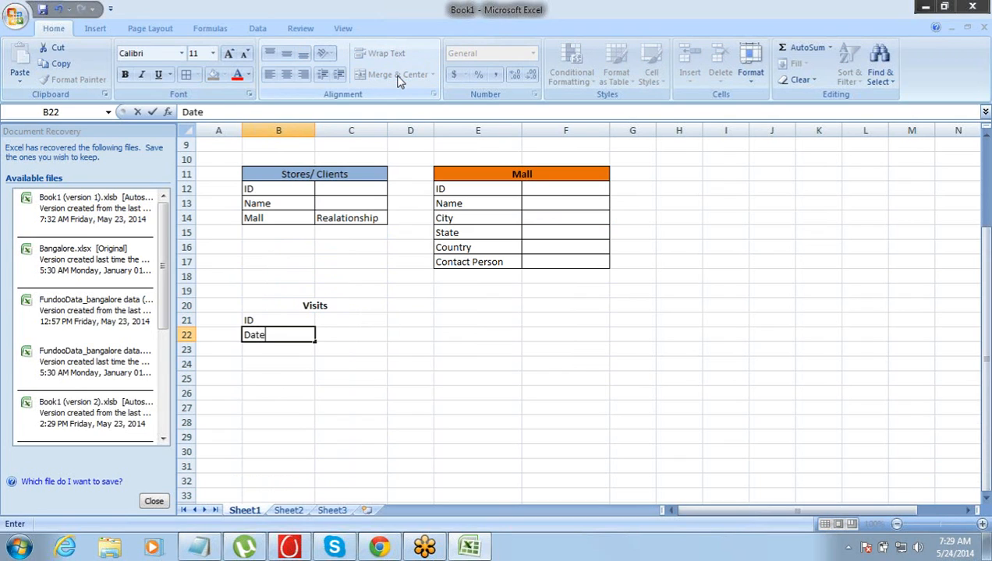
key(Return)
Step: Add the fields Store and Sales Rep to the Visits table in B23:B24
text(St)
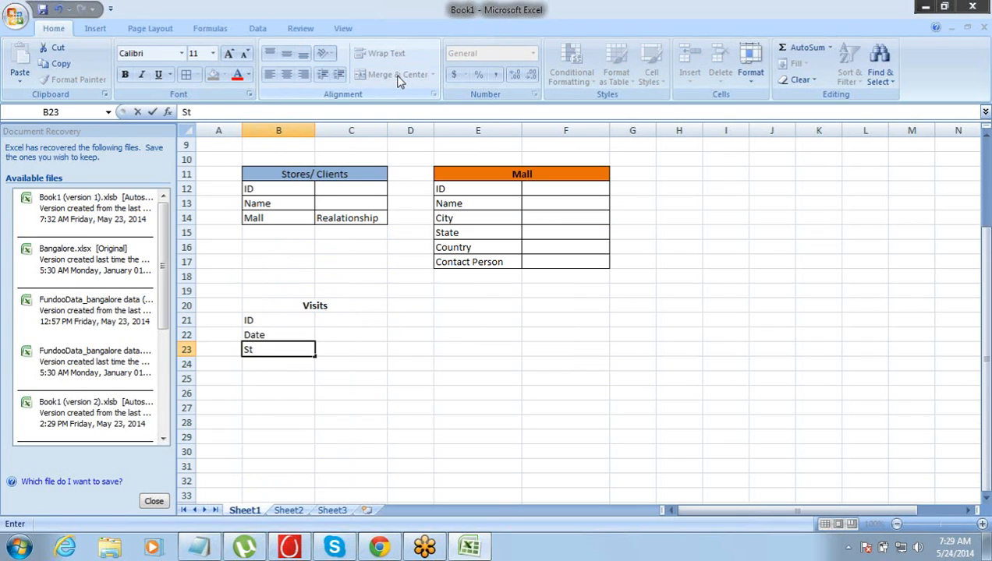
text(ore)
key(Return)
key(Up)
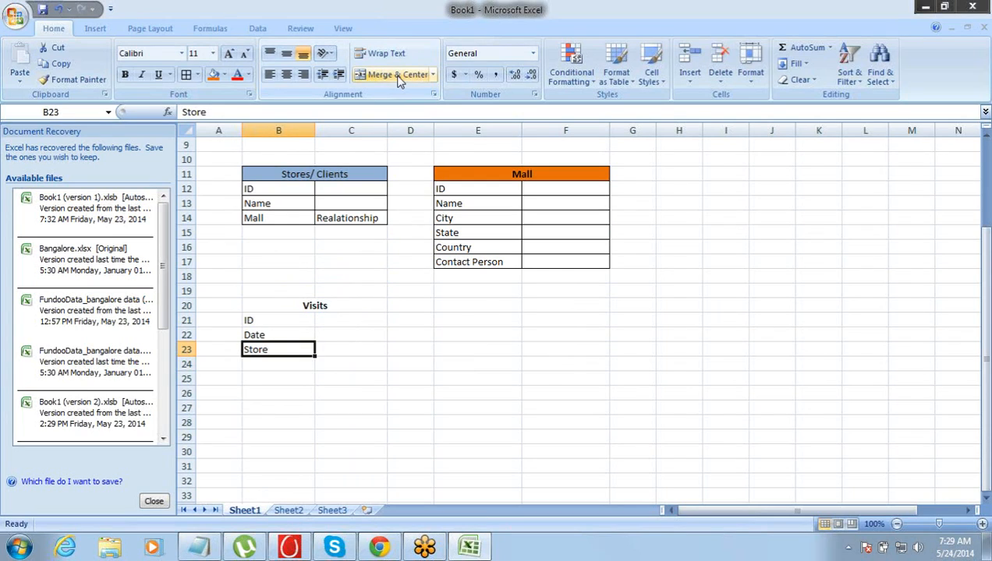
key(Return)
text(Sa)
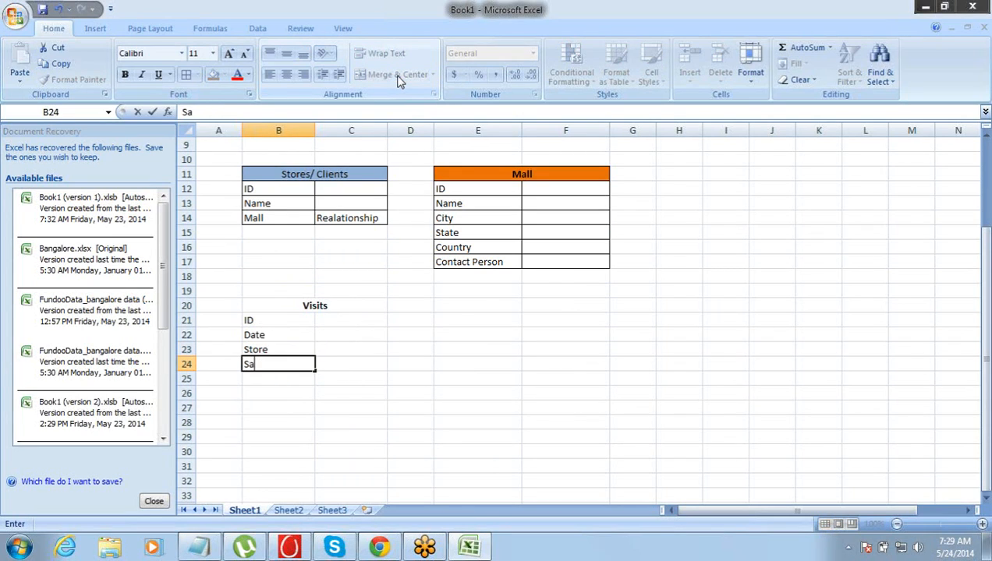
text(les Rep)
key(Return)
Step: Review the fields listed in the Products, Stores/Clients and Visits tables in column B
key(Up)
key(Up)
key(Up)
key(Up)
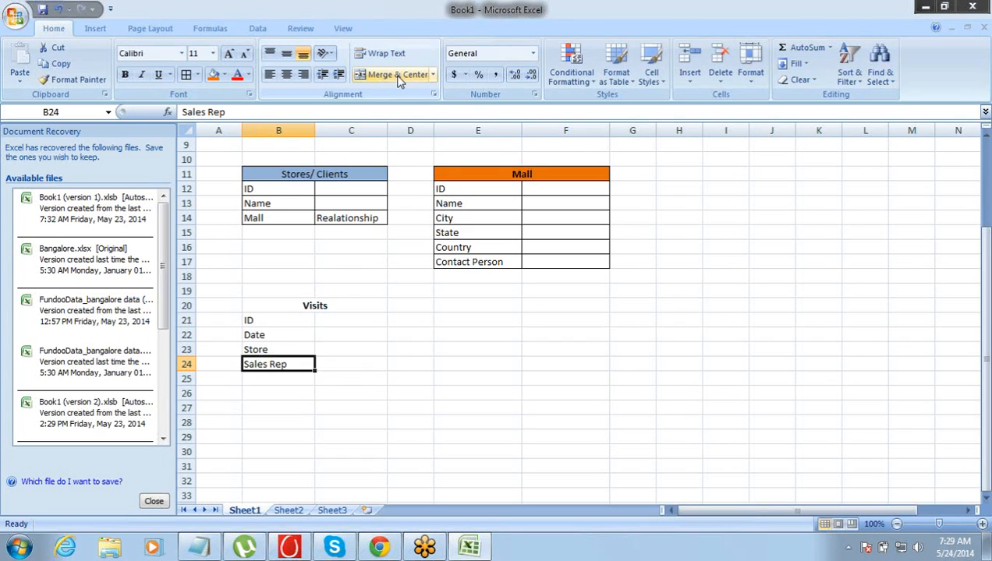
key(Up)
key(Up)
key(Down)
key(Down)
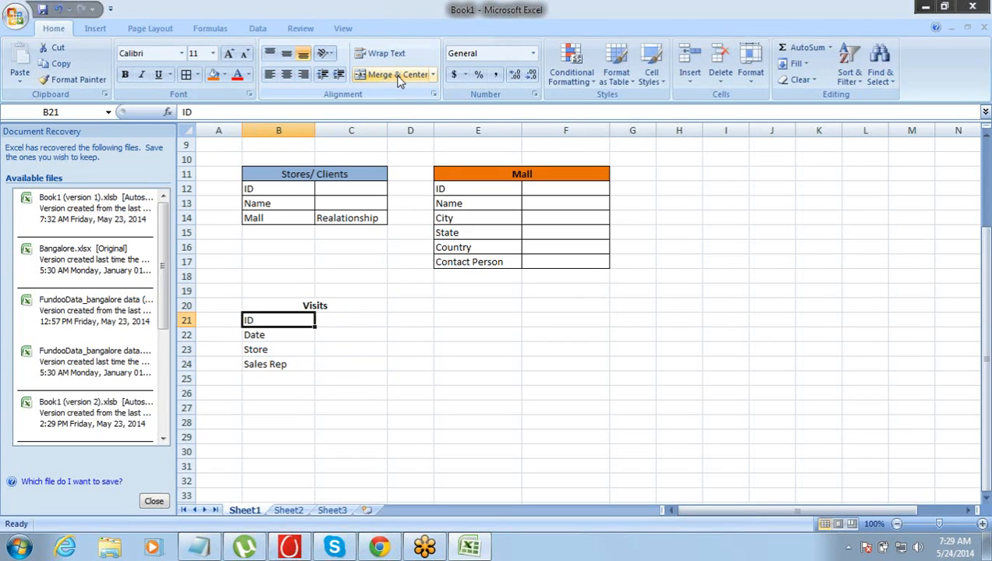
key(Up)
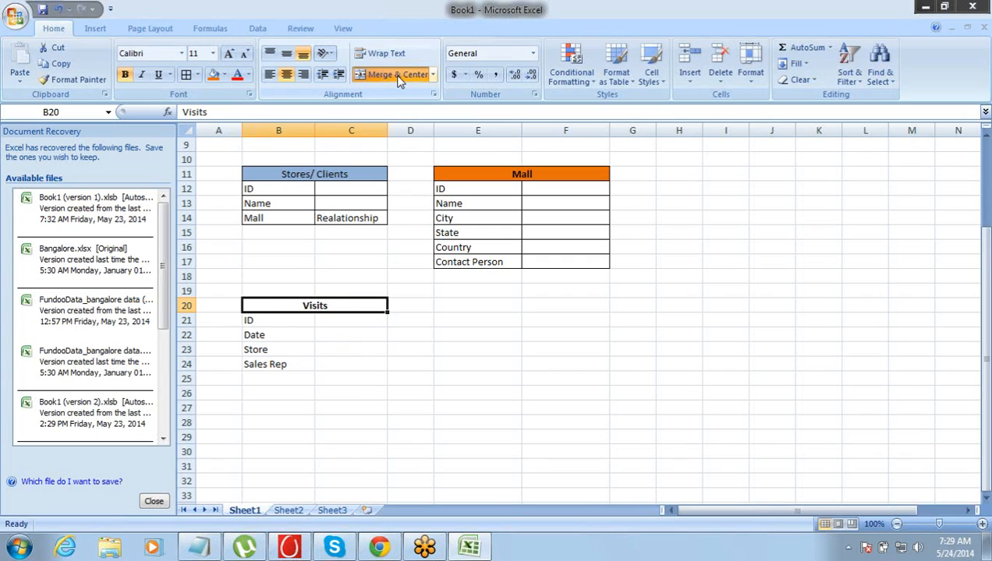
key(Down)
key(Down)
key(Up)
key(Up)
key(Down)
key(Up)
key(Up)
key(Up)
key(Up)
key(Up)
key(Up)
key(Up)
key(Up)
key(Up)
key(Up)
key(Up)
key(Up)
key(Up)
key(Up)
key(Up)
key(Up)
key(Up)
key(Up)
key(Up)
key(Up)
key(Down)
key(Down)
key(Down)
key(Down)
key(Down)
key(Down)
key(Down)
key(Down)
key(Down)
key(Down)
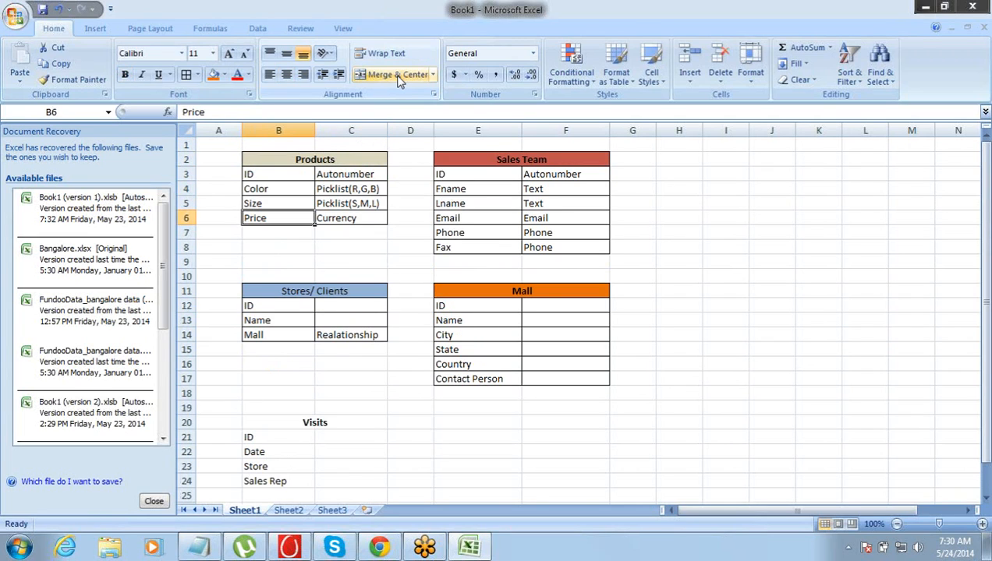
key(Down)
key(Down)
key(Down)
key(Down)
key(Up)
key(Up)
key(Up)
key(Up)
key(Up)
key(Up)
key(Up)
key(Up)
key(Up)
key(Up)
key(Up)
key(Up)
key(Up)
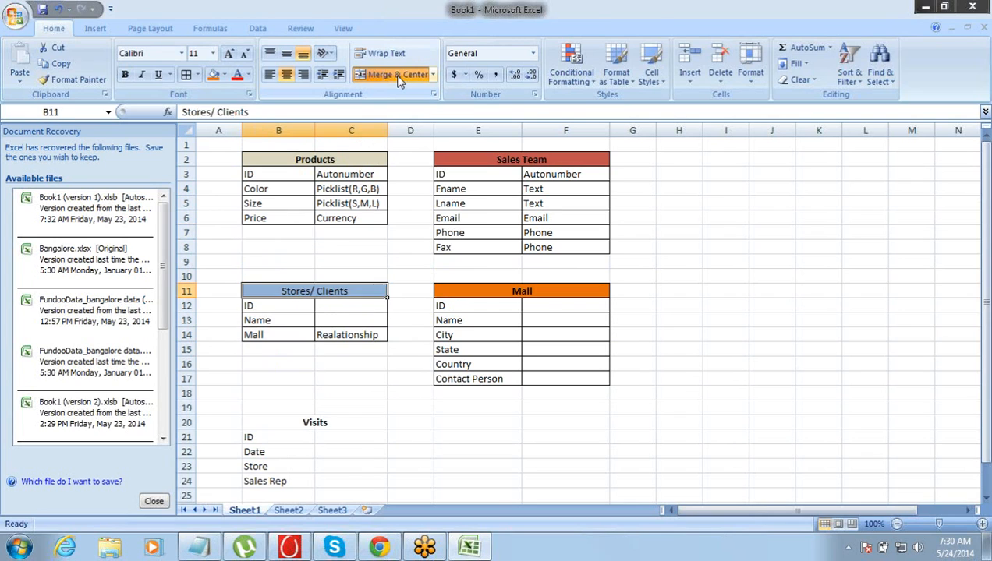
key(Down)
key(Down)
key(Down)
key(Down)
key(Down)
key(Down)
key(Down)
key(Down)
key(Down)
key(Down)
key(Down)
key(Down)
key(Down)
key(Down)
key(Down)
key(Down)
key(Down)
key(Down)
key(Down)
key(Down)
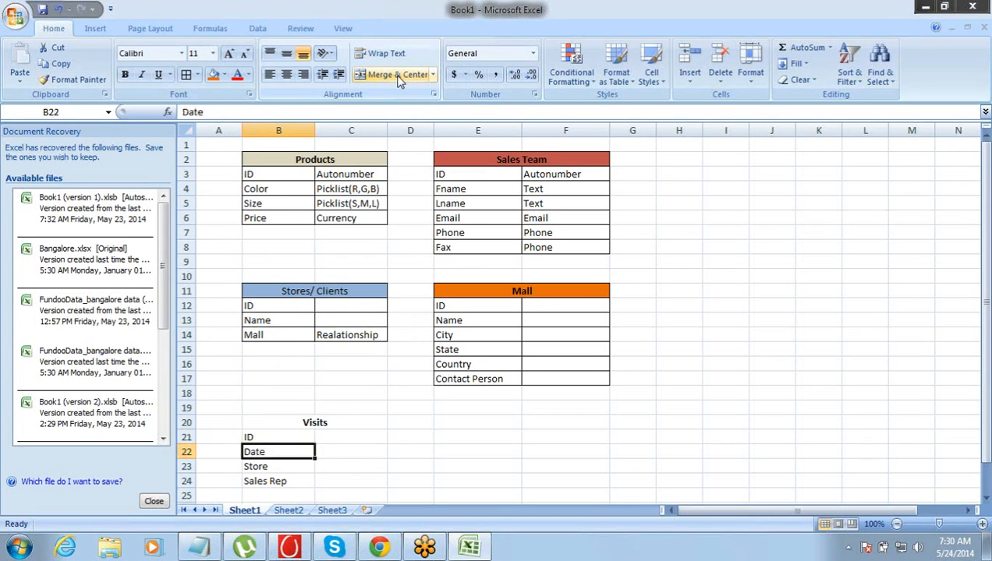
Step: Enter the type Autonumber for the ID field and Date for the Date field of the Visits table
key(Up)
key(Up)
key(Up)
key(Up)
key(Right)
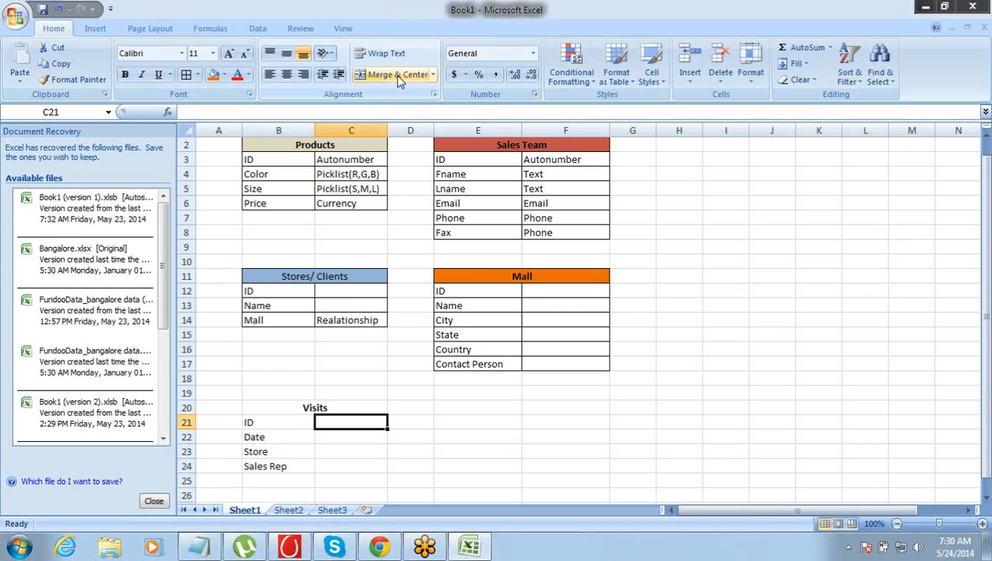
text(Autom)
key(BackSpace)
text(number)
key(Return)
text(Dat)
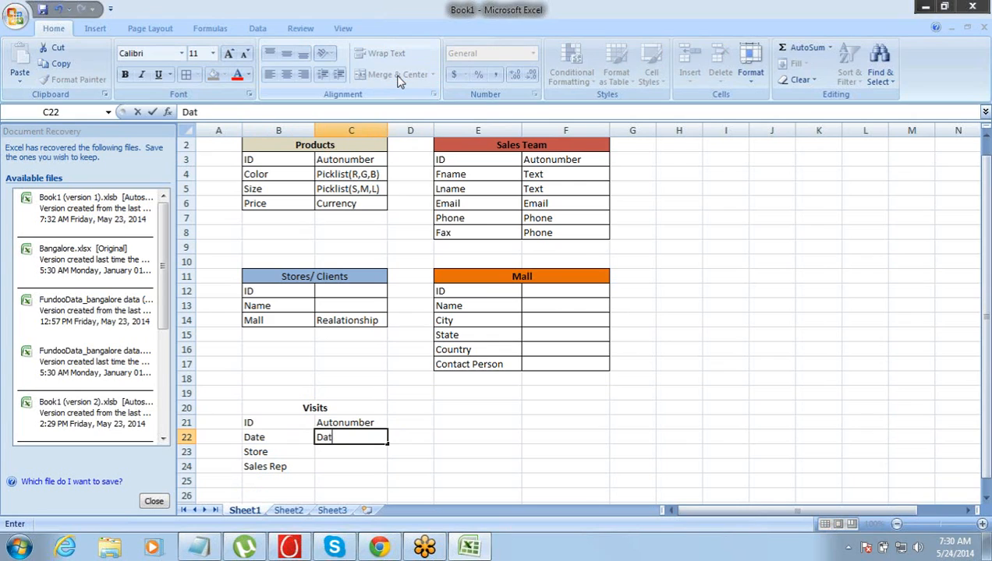
text(e)
Step: Enter the type Relationship for the Store field of the Visits table and copy it down to Sales Rep
key(Right)
key(Down)
key(Left)
key(Left)
key(Left)
key(Right)
key(Right)
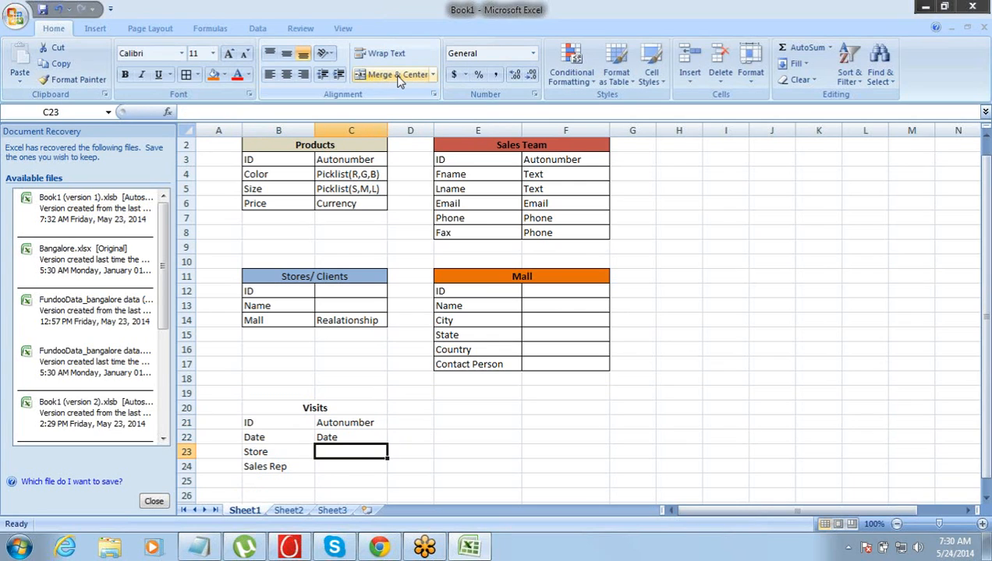
text(Rela)
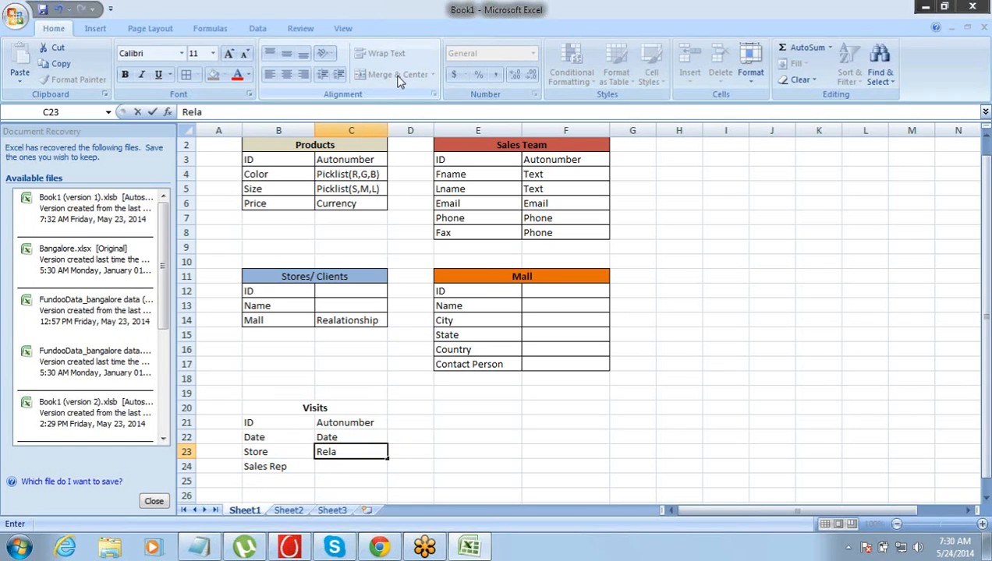
text(tionship)
key(Return)
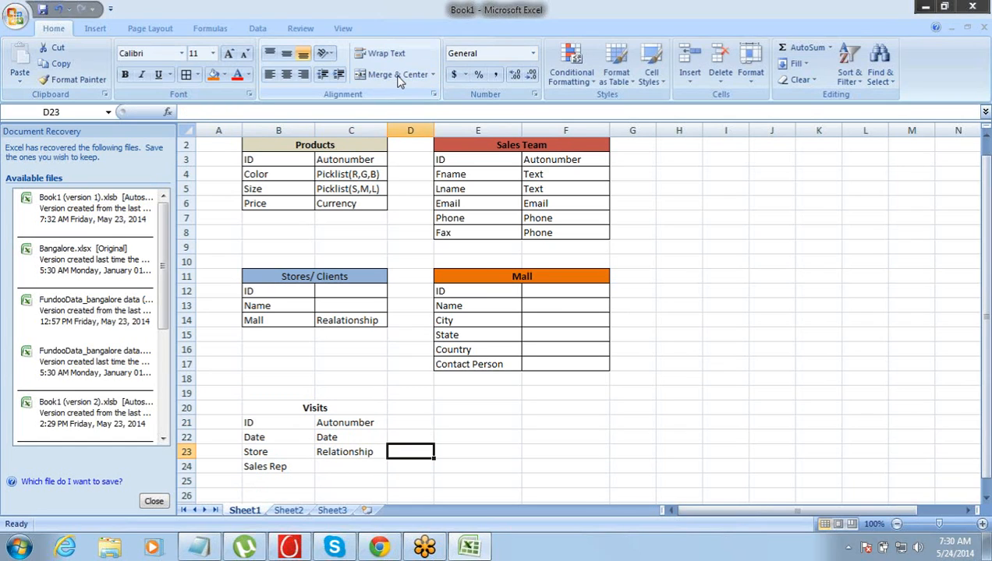
key(shift+Up)
key(ctrl+d)
key(Down)
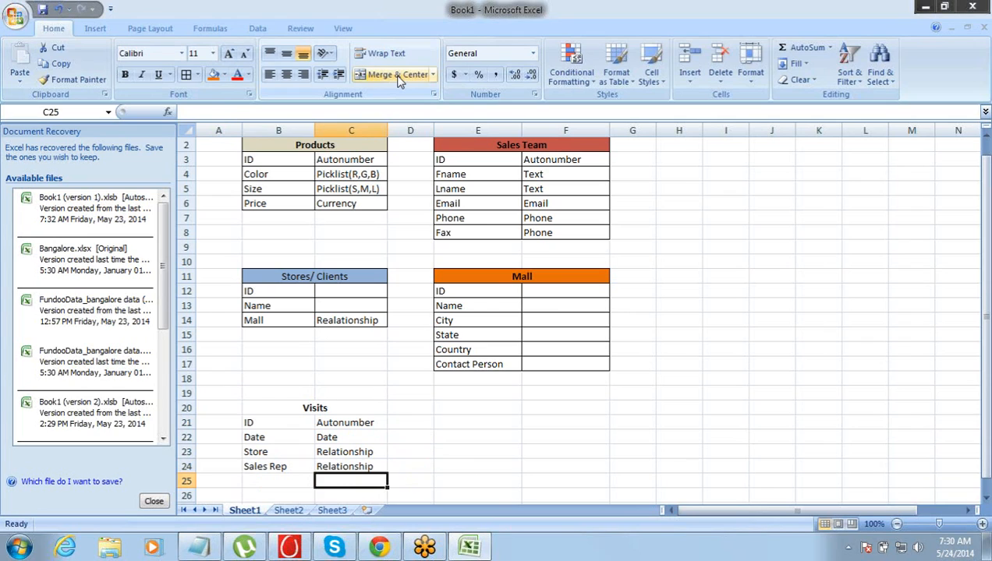
Step: Compare the Store relationship in the Visits table with the Mall relationship in the Stores/Clients table
key(Left)
key(Up)
key(Up)
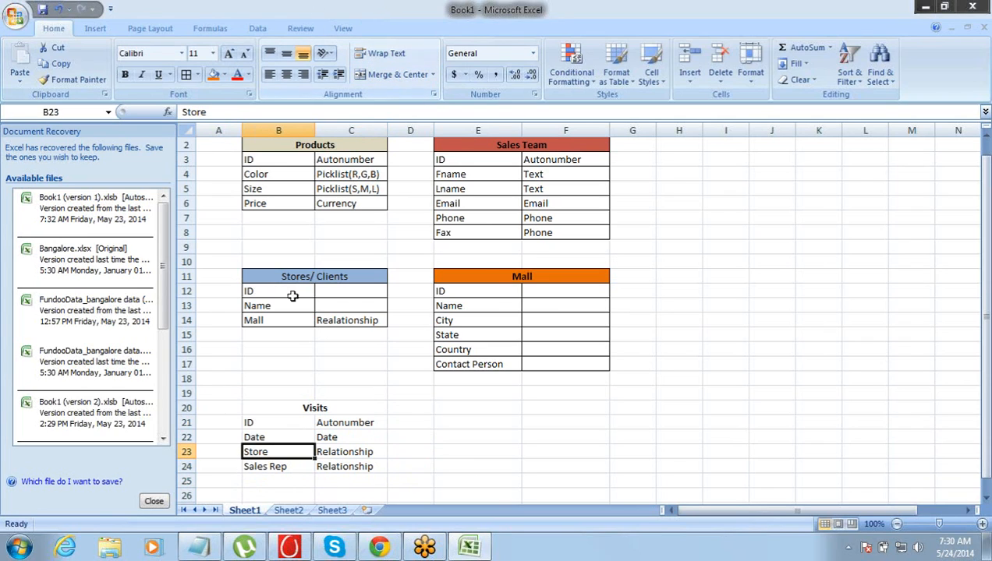
click(336, 452)
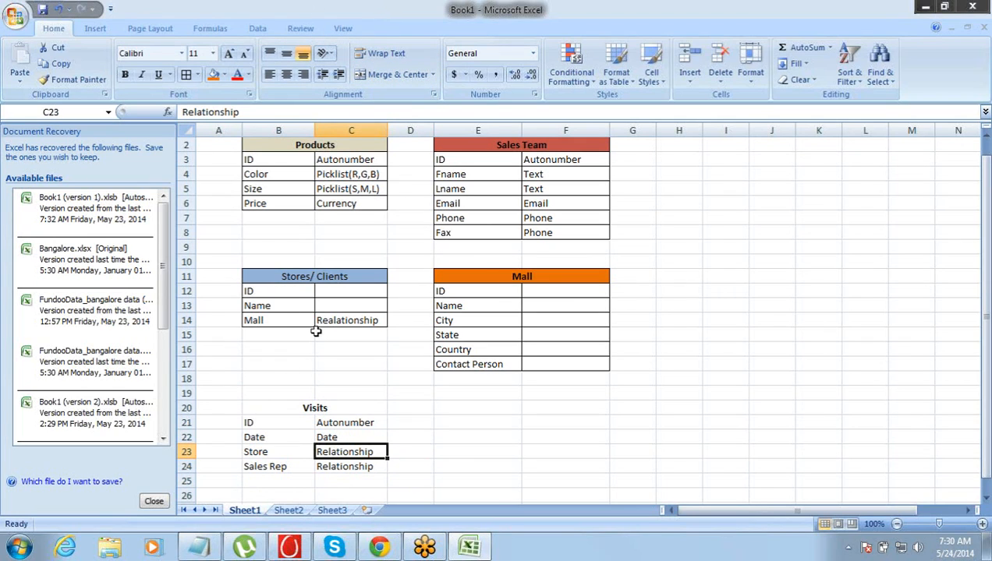
click(283, 320)
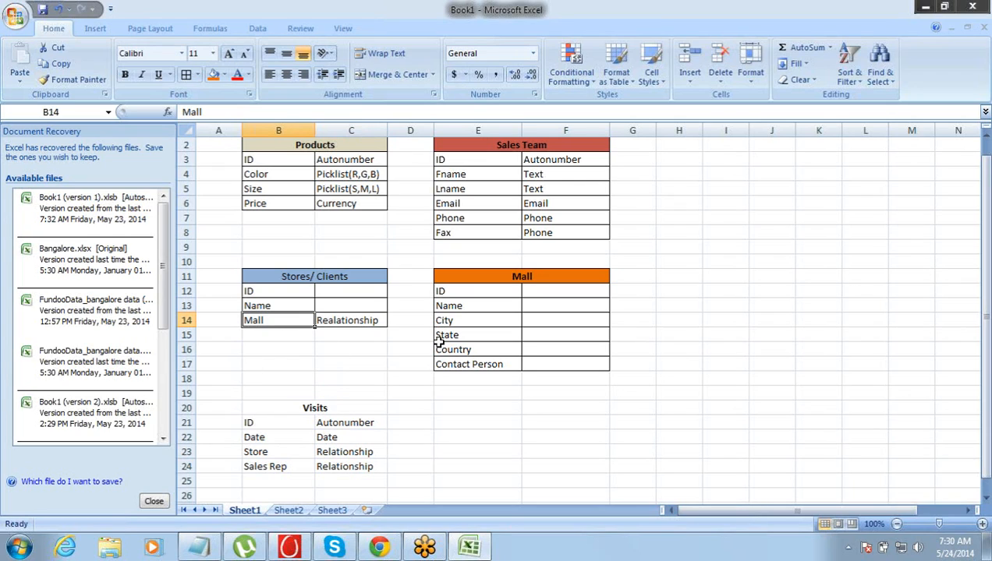
click(326, 450)
click(328, 320)
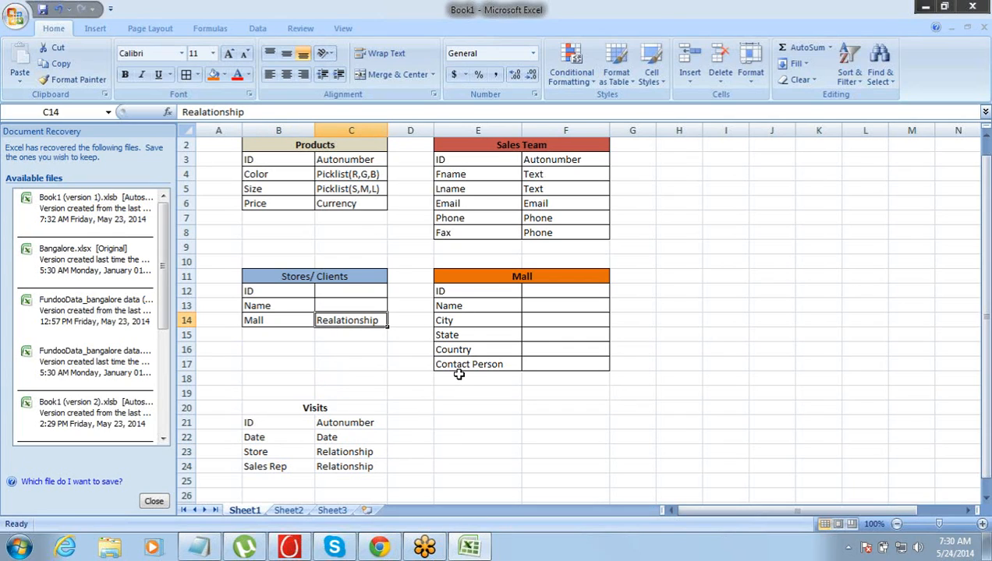
Step: Apply all borders to the Visits table in B20:C24
drag(307, 408, 310, 466)
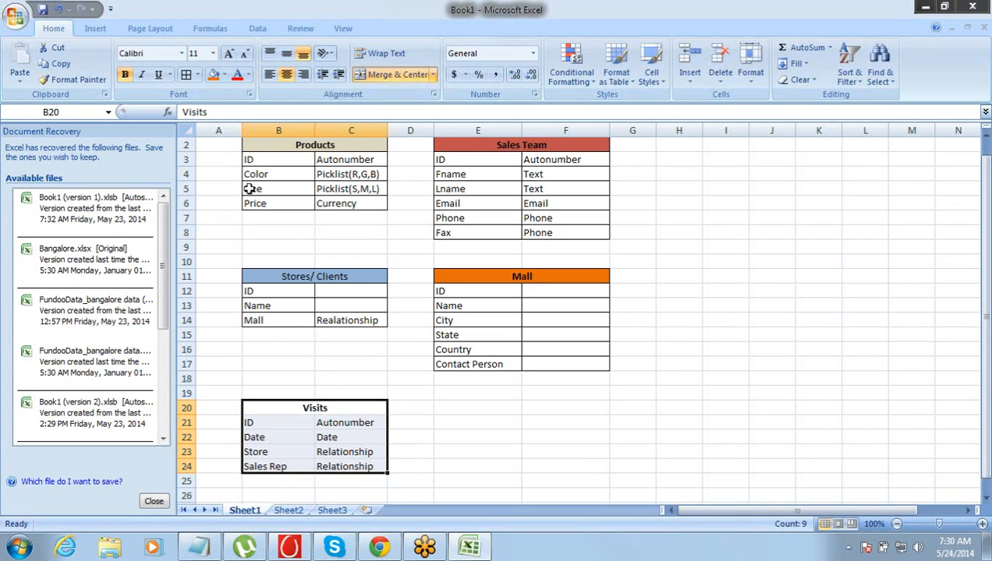
click(186, 74)
click(283, 421)
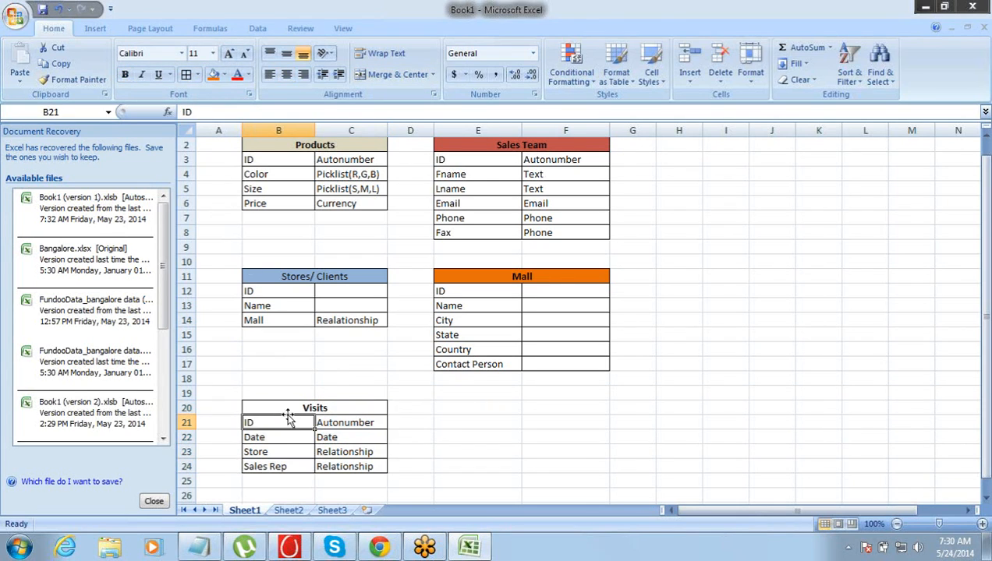
Step: Fill the Visits heading with the standard yellow color
click(288, 408)
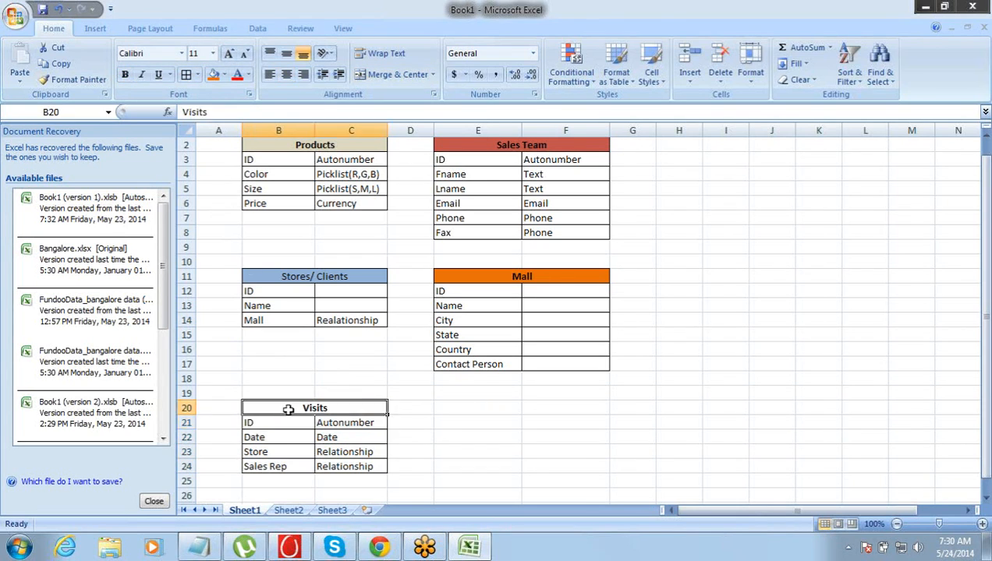
click(224, 75)
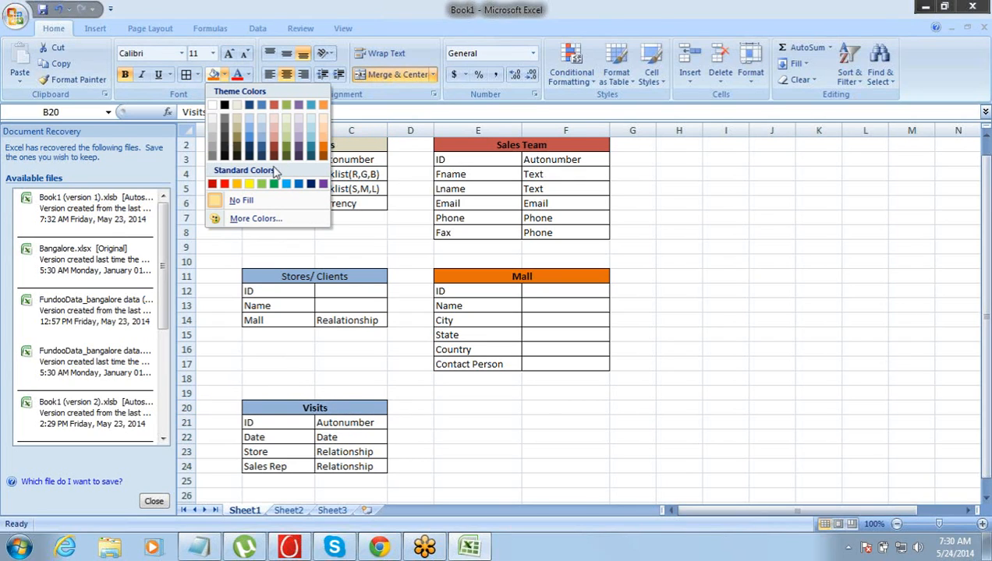
click(247, 184)
click(343, 333)
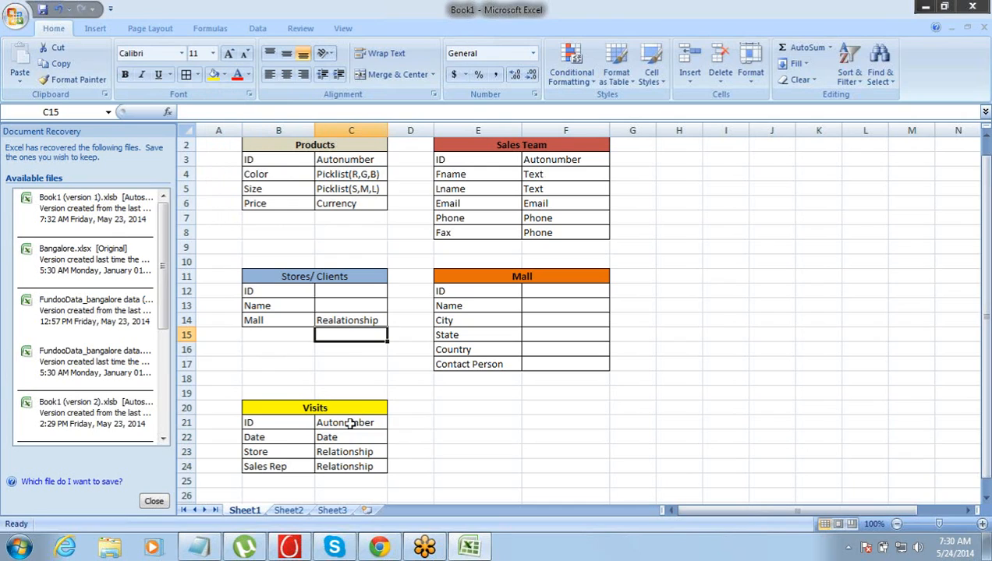
Step: Add a Duration field in B25 below Sales Rep in the Visits table
drag(348, 423, 347, 466)
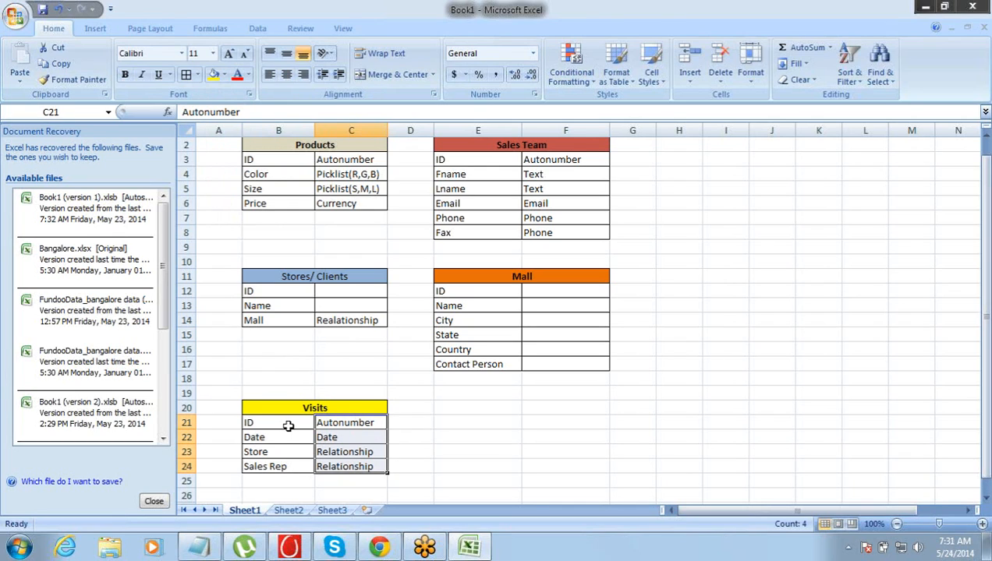
click(283, 478)
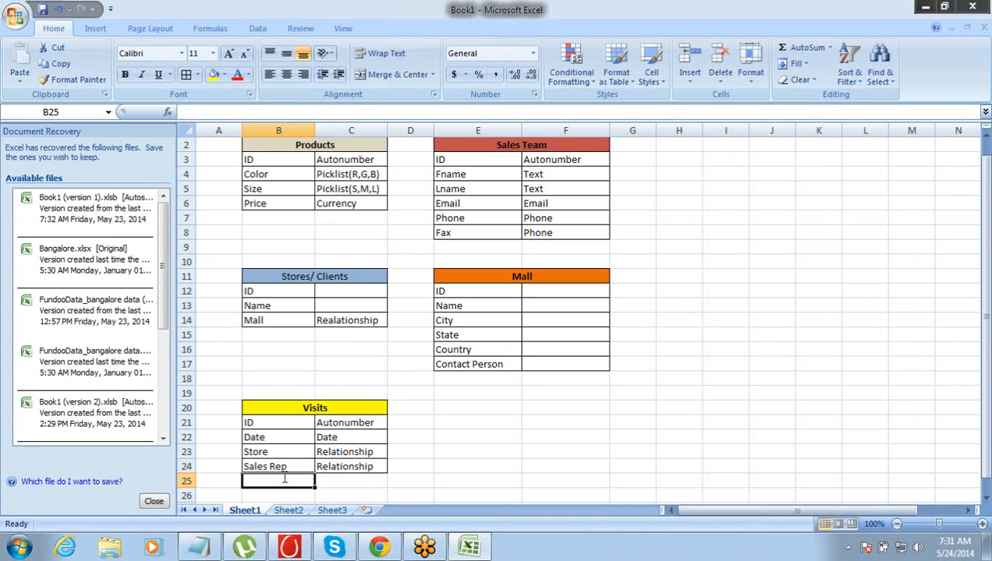
text(ration)
key(BackSpace)
key(BackSpace)
key(BackSpace)
key(BackSpace)
key(BackSpace)
key(BackSpace)
text(Duration)
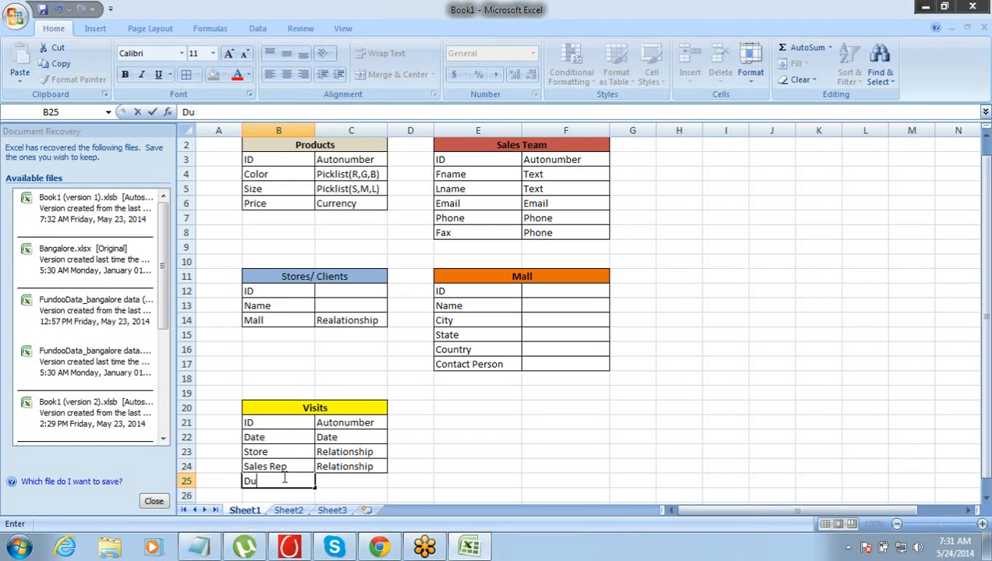
key(Tab)
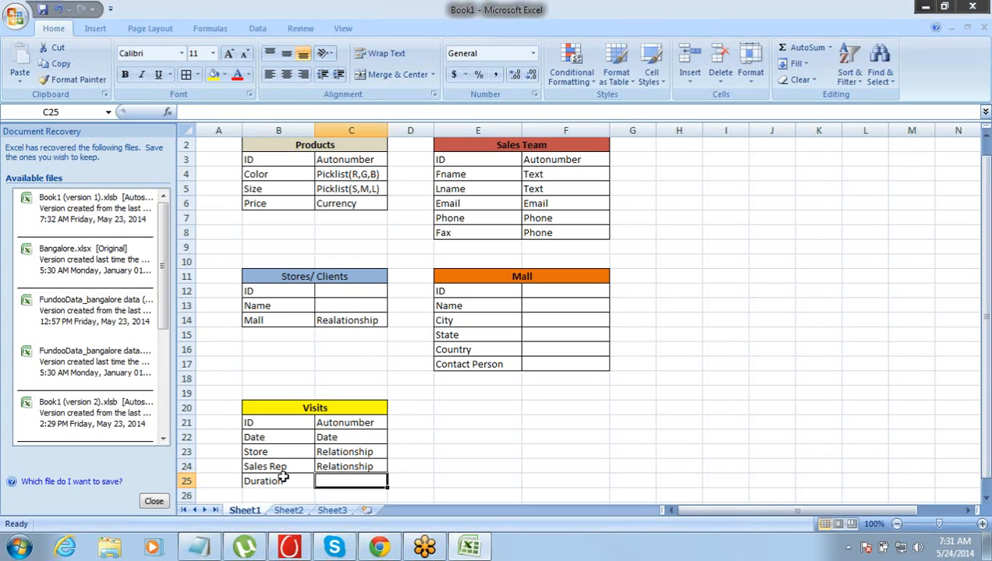
Step: Add the unit to the new field name in B25 so that it reads Duration(Mins)
double_click(282, 480)
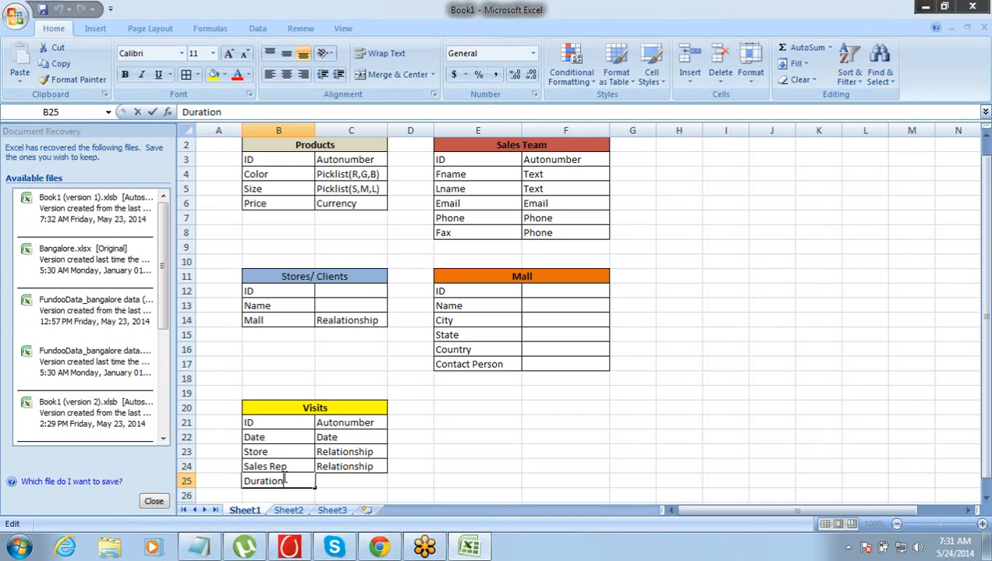
text(())
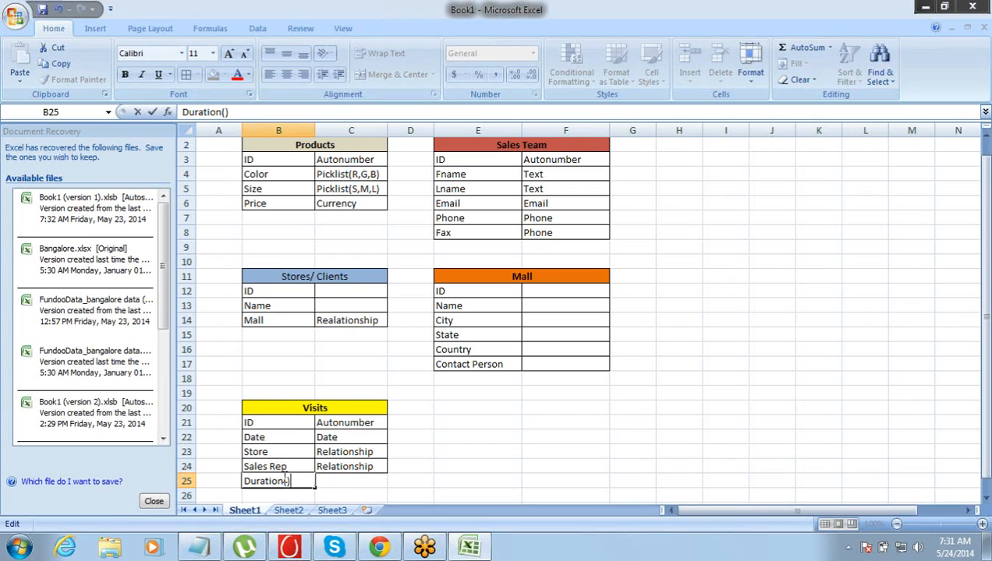
key(Left)
double_click(285, 479)
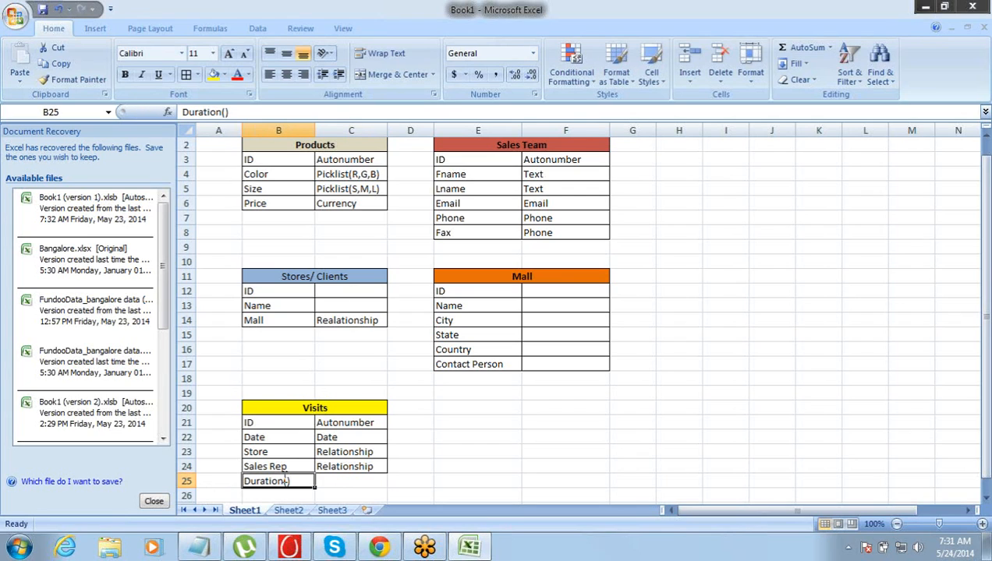
text(Mins)
key(ctrl+Return)
key(Tab)
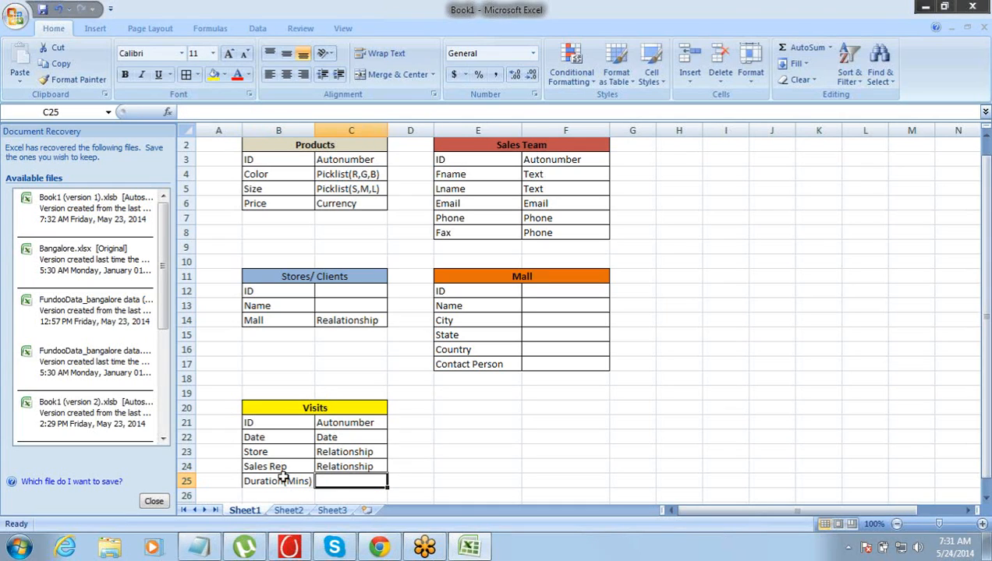
Step: Set the type of Duration(Mins) to Number in C25 and extend the Visits table's borders over B20:C25
text(Number)
key(Tab)
key(Left)
key(Up)
key(Up)
key(Up)
key(Up)
key(Up)
key(shift+Down)
key(shift+Down)
key(shift+Down)
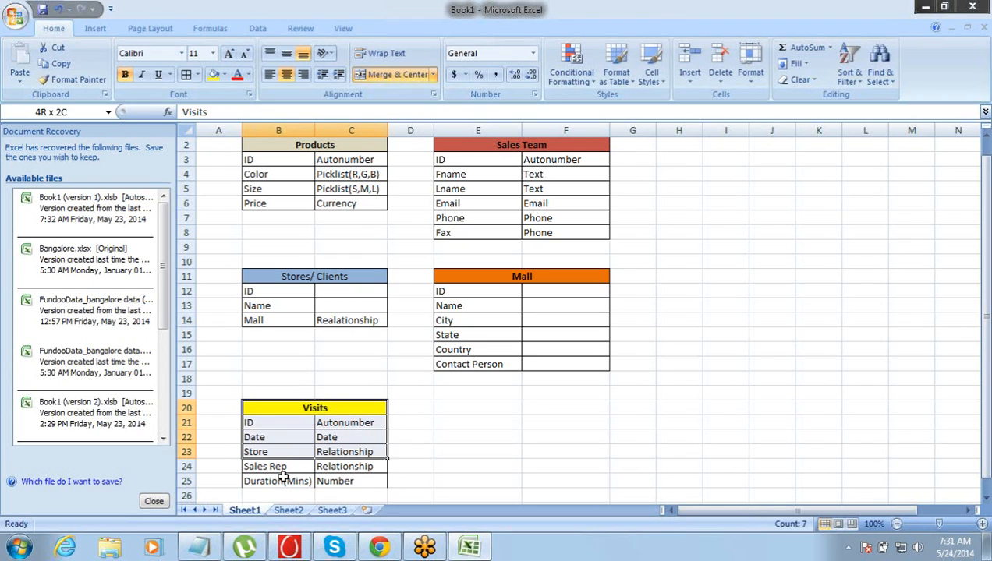
key(shift+Down)
key(shift+Down)
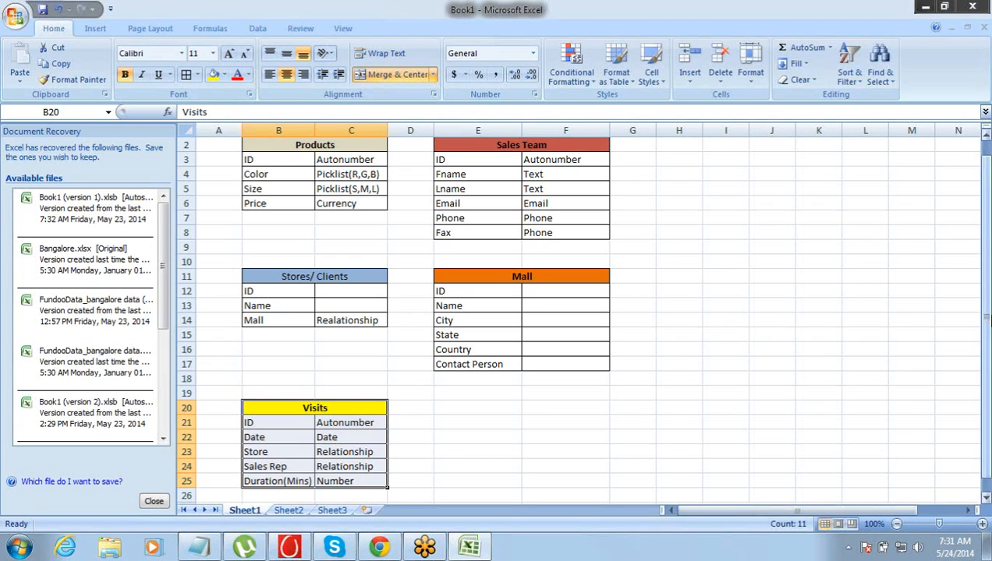
drag(987, 315, 988, 320)
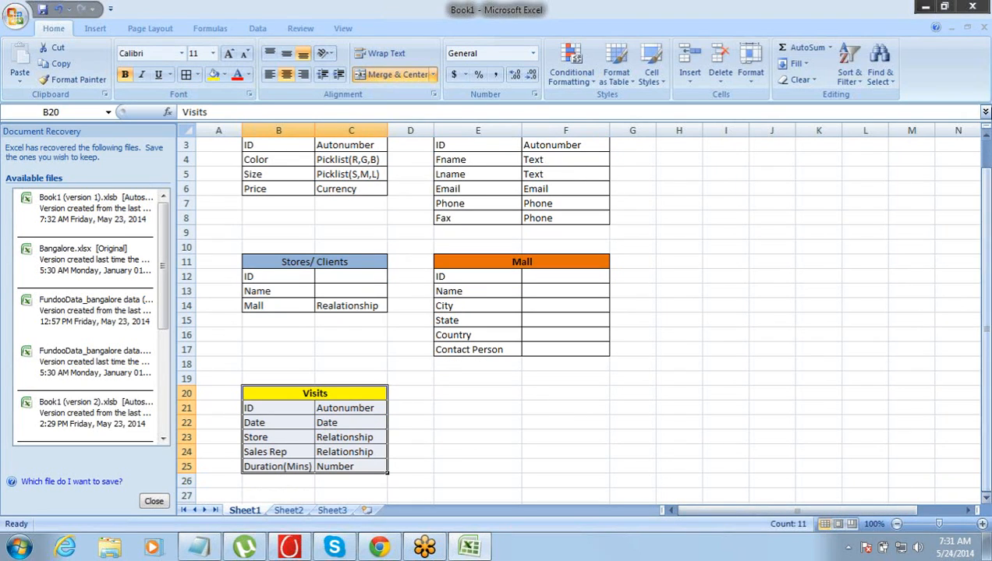
click(984, 50)
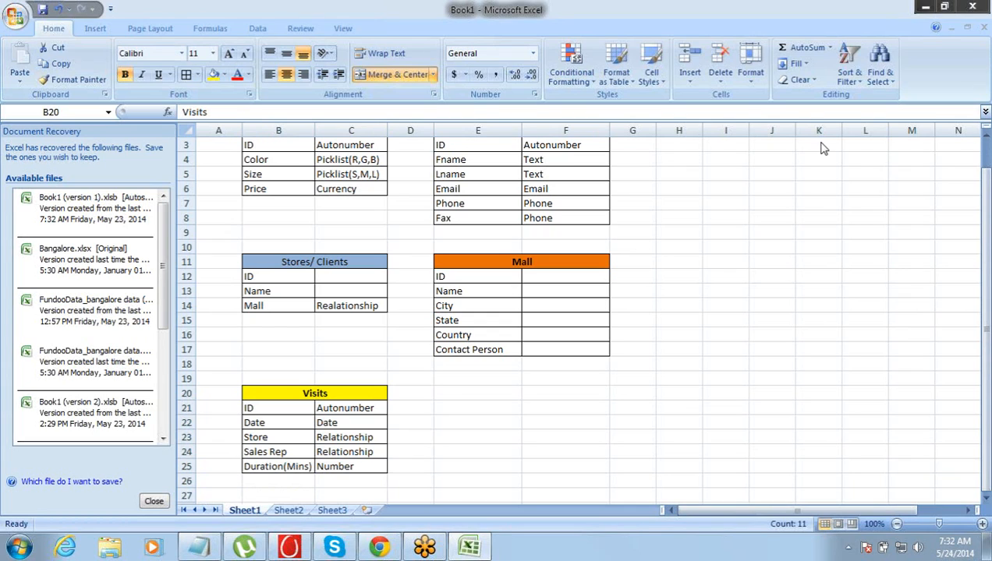
click(355, 414)
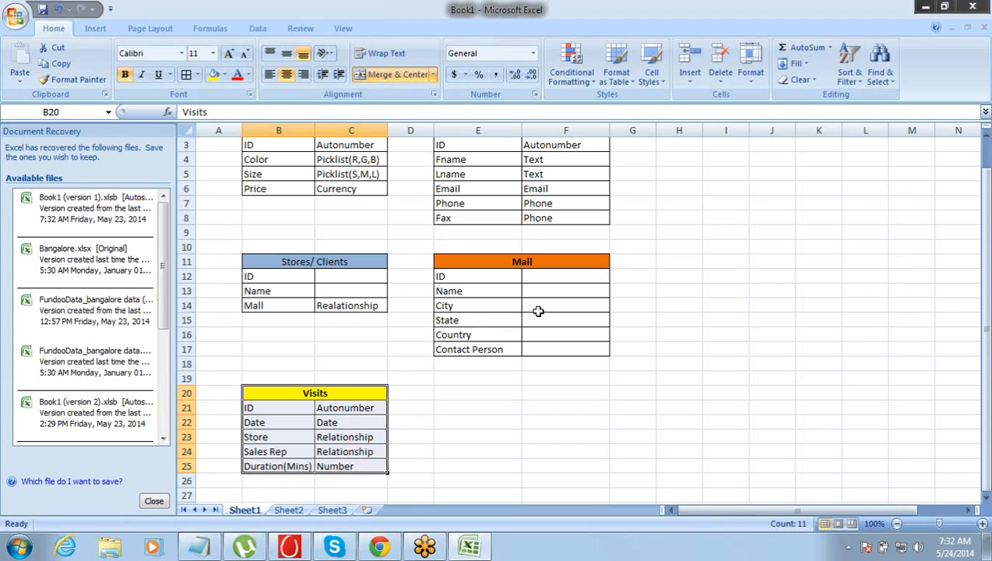
click(981, 38)
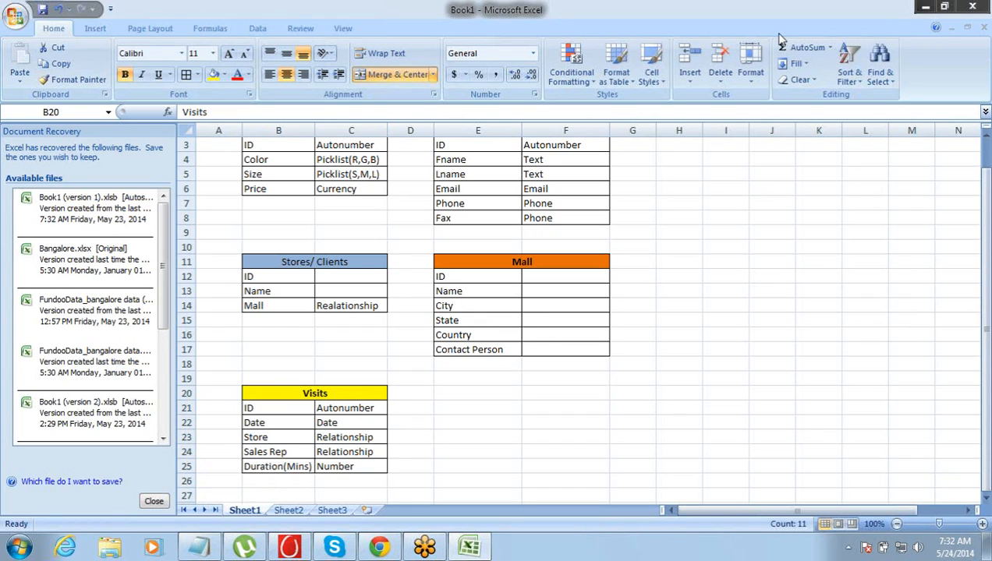
click(988, 269)
mouse_move(988, 269)
mouse_down()
mouse_move(988, 238)
mouse_move(989, 255)
mouse_up()
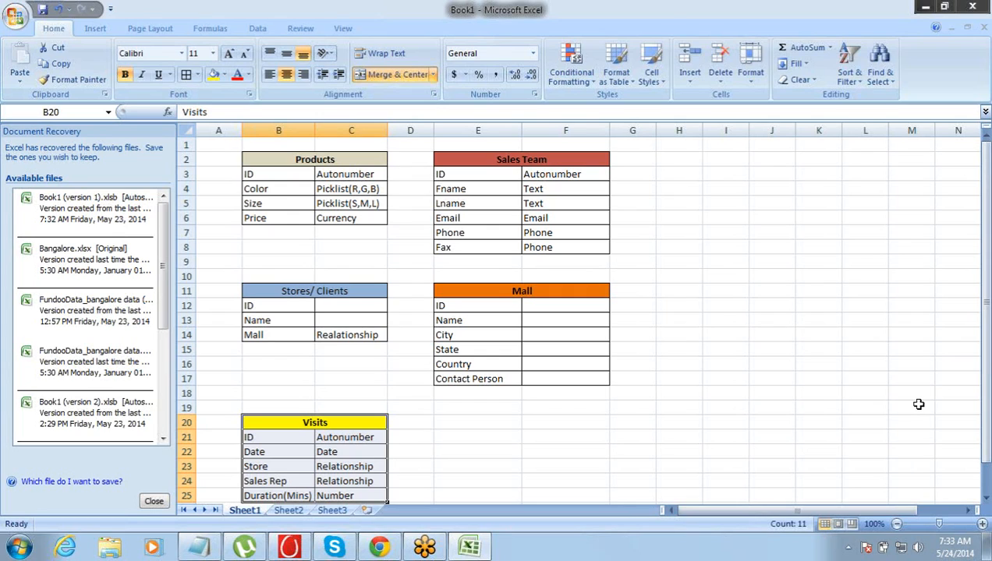
Step: Merge and center E20:F20 beside the Visits heading and enter a bold Samples heading there
drag(491, 421, 549, 419)
click(397, 76)
text(Samples)
key(Tab)
key(Left)
key(ctrl+b)
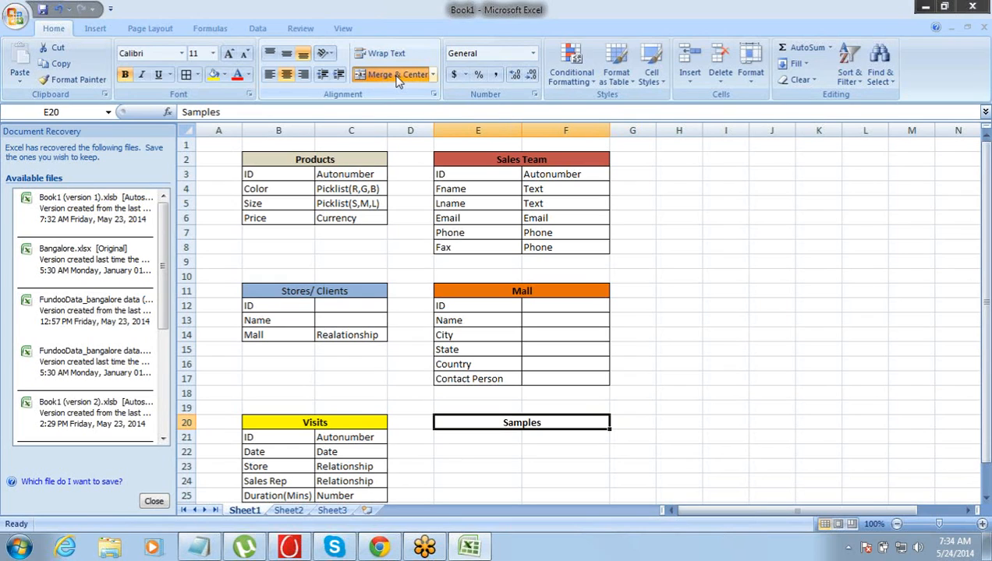
Step: Add an ID field in E21 below the Samples heading
drag(984, 300, 986, 371)
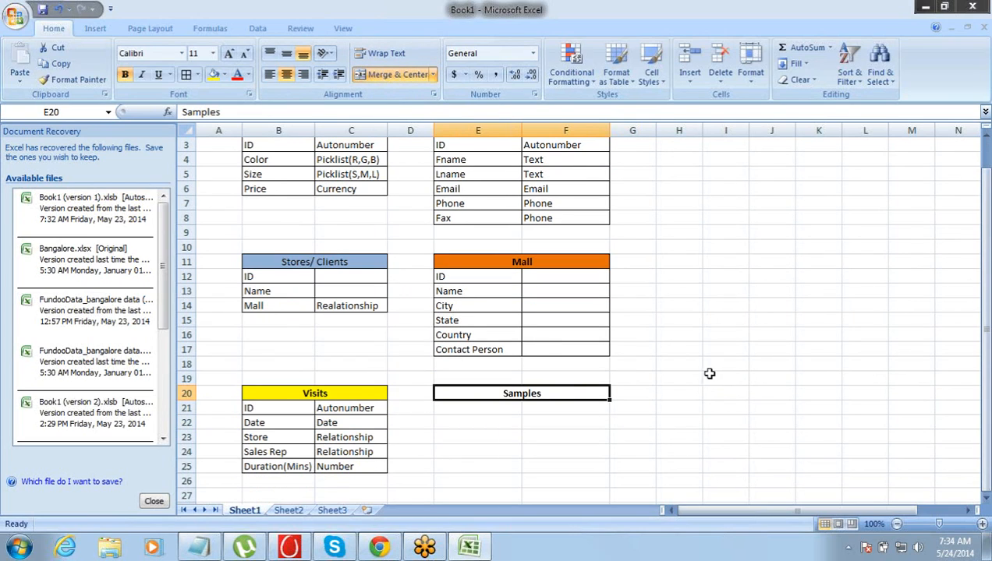
click(556, 405)
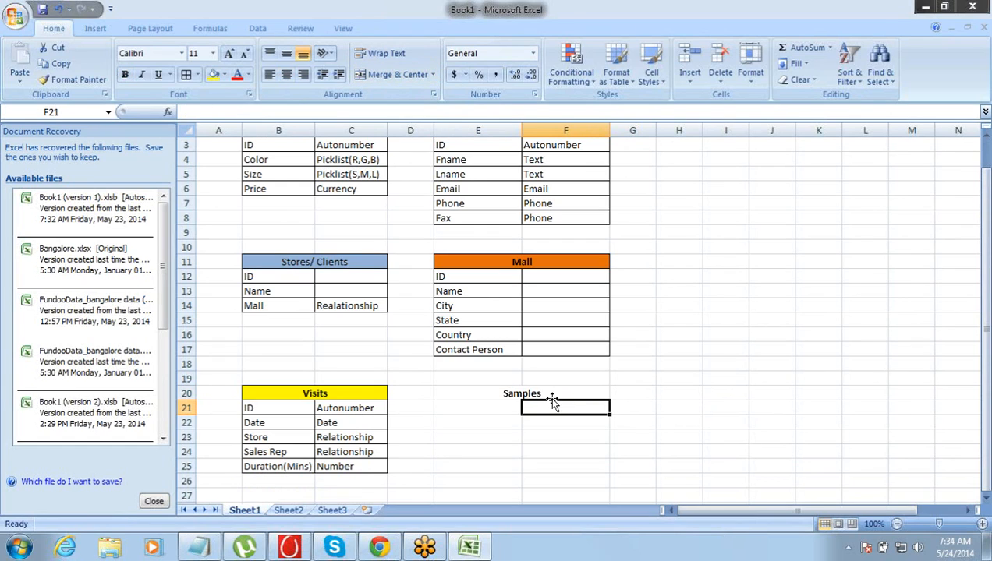
click(552, 393)
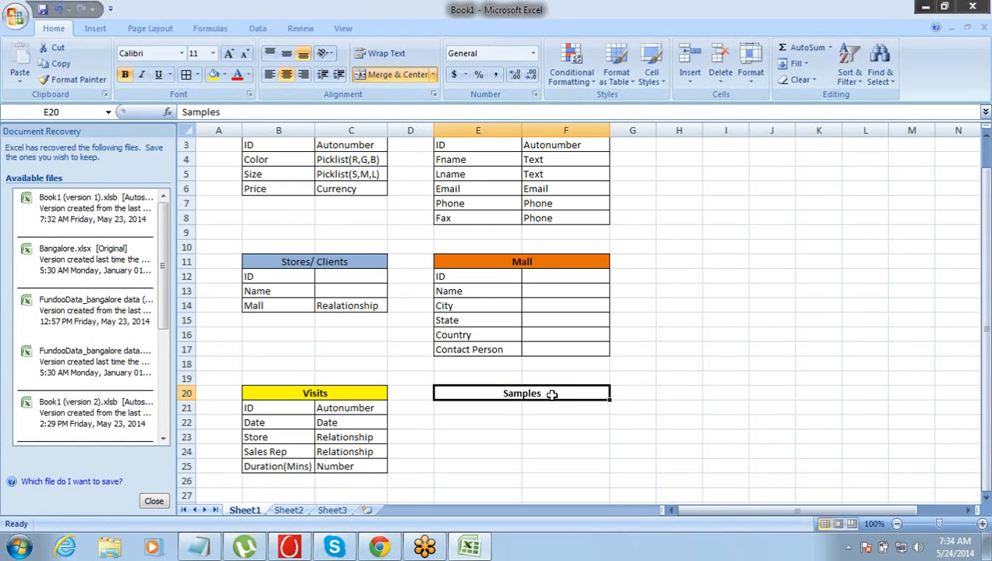
click(502, 406)
text(I)
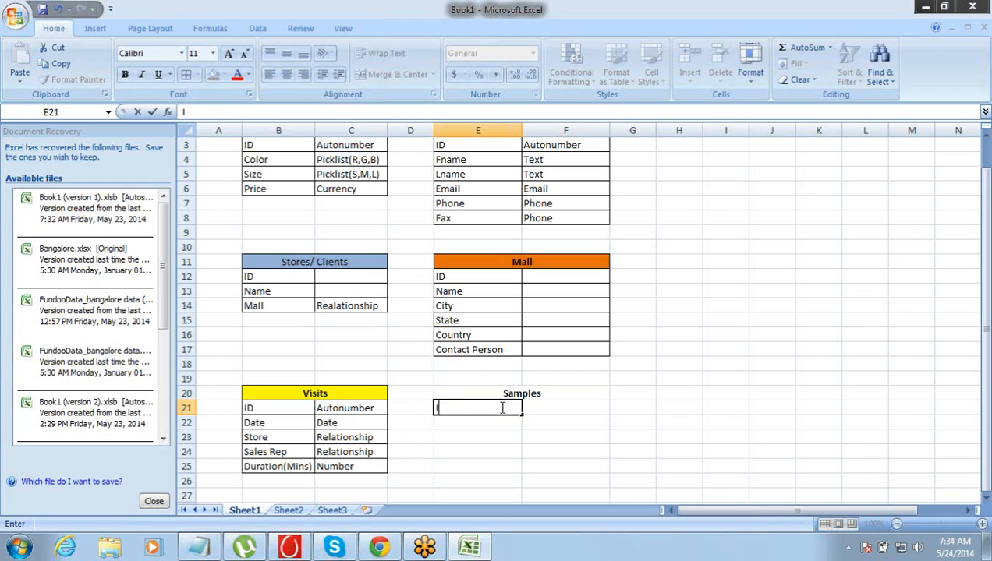
text(D)
key(Tab)
key(Return)
Step: Add a Visit field in E22 of the Samples table with the type Relationship in F22
text(Visit)
key(Tab)
key(Left)
key(Left)
key(Right)
key(Right)
text(Relationship)
key(Tab)
key(Left)
key(Left)
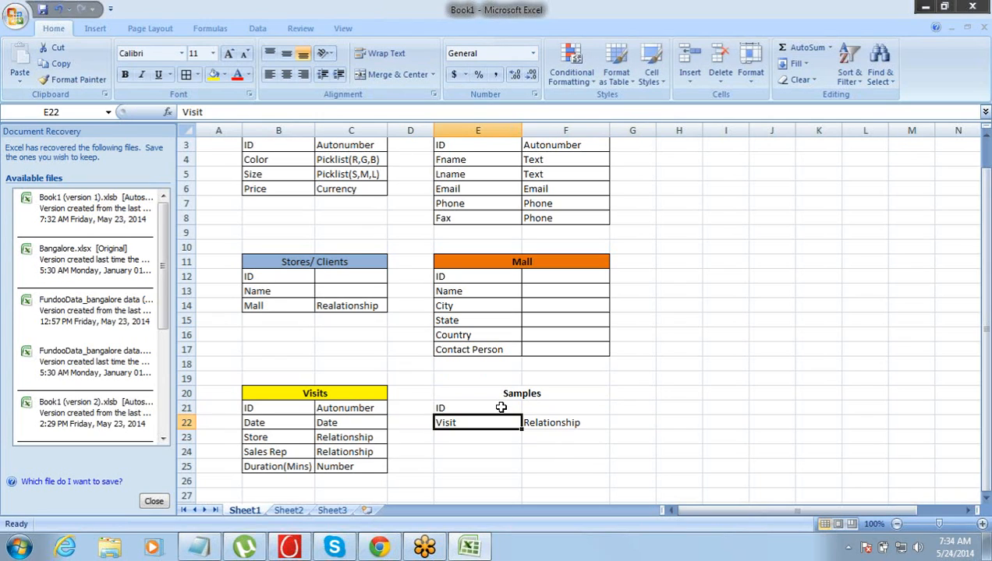
click(298, 440)
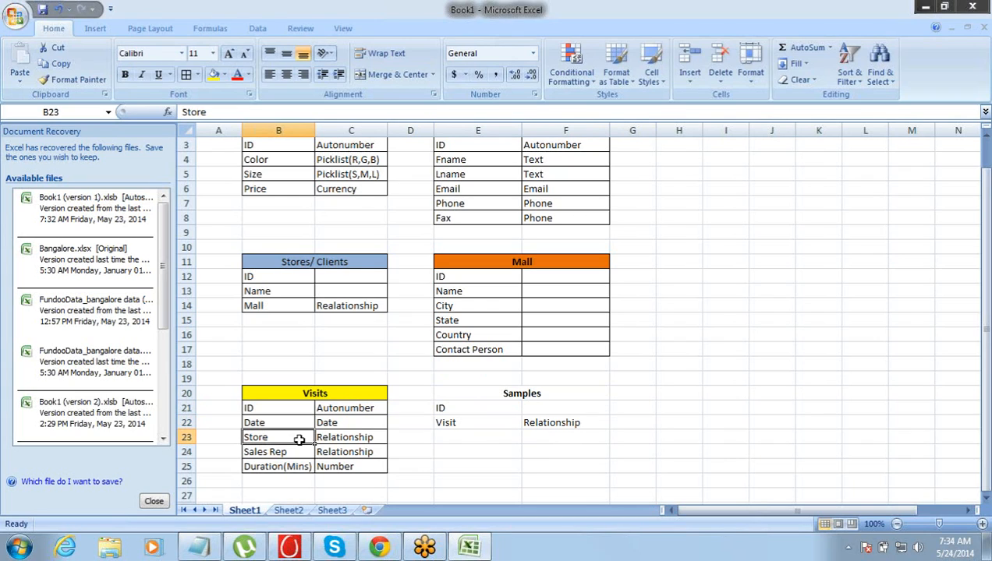
click(318, 451)
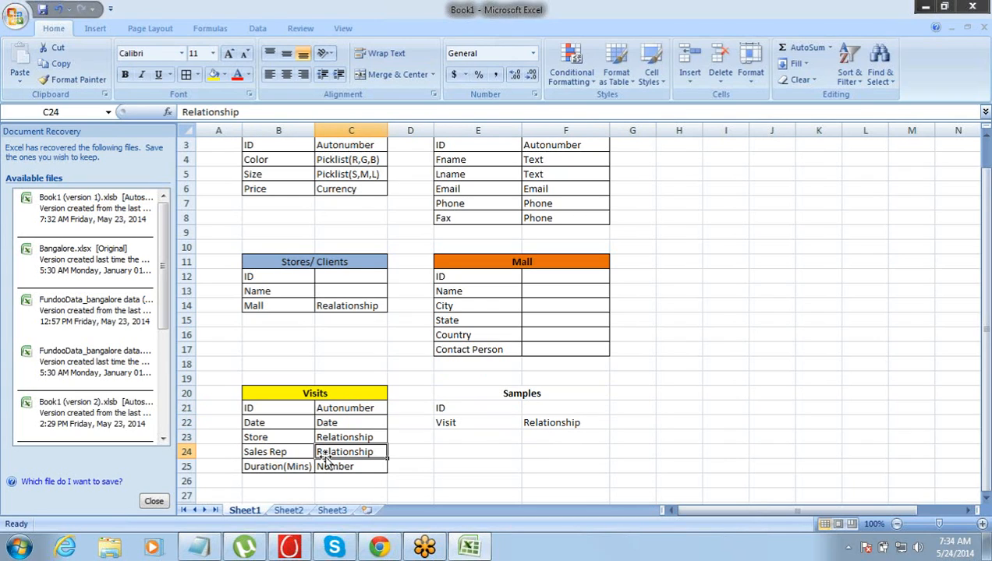